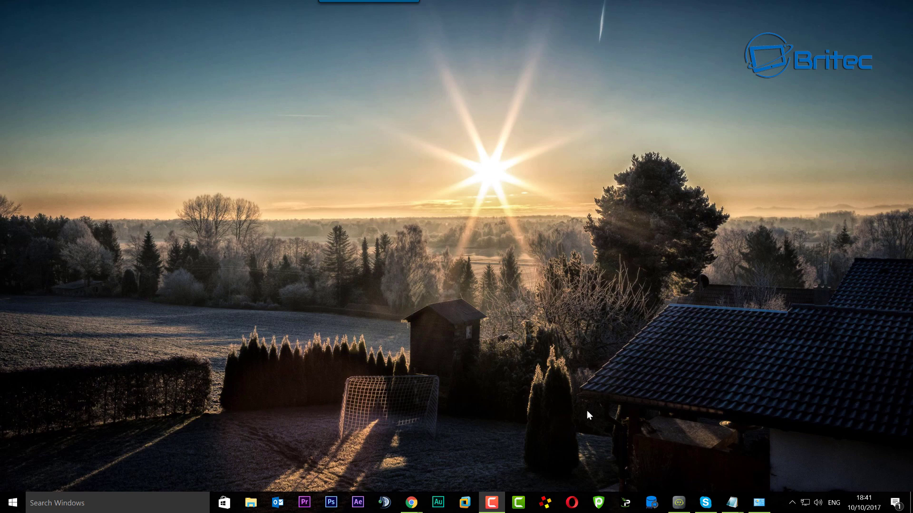
# Open Control Panel, view all items as Large icons to spot System, Sound and Firewall, then minimize.
pyautogui.click(759, 503)
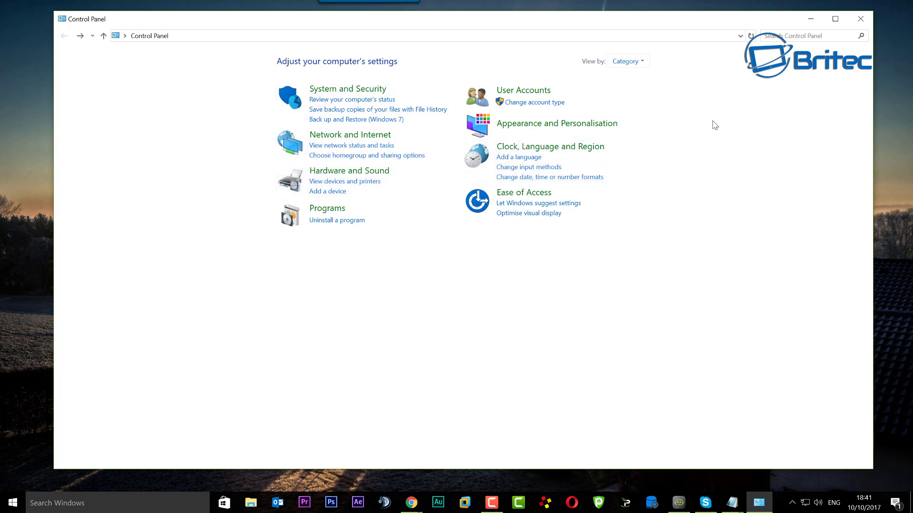
pyautogui.click(628, 61)
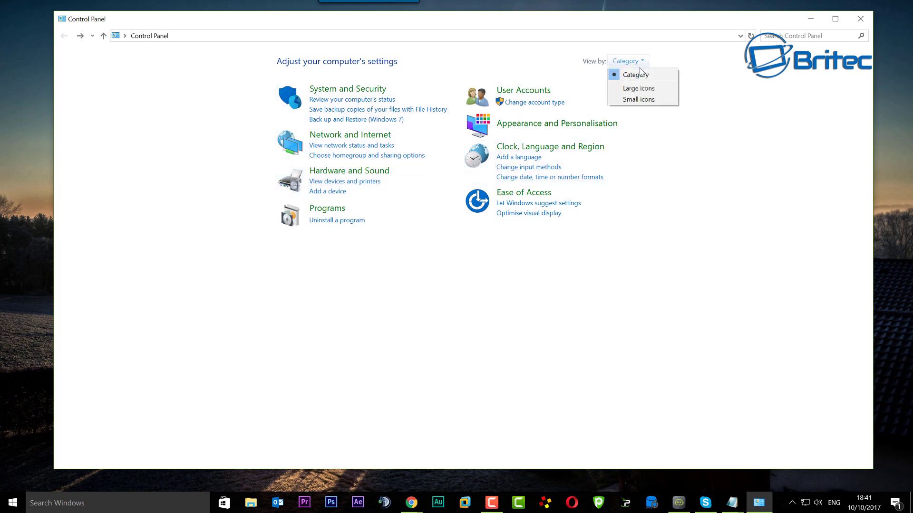
pyautogui.click(636, 89)
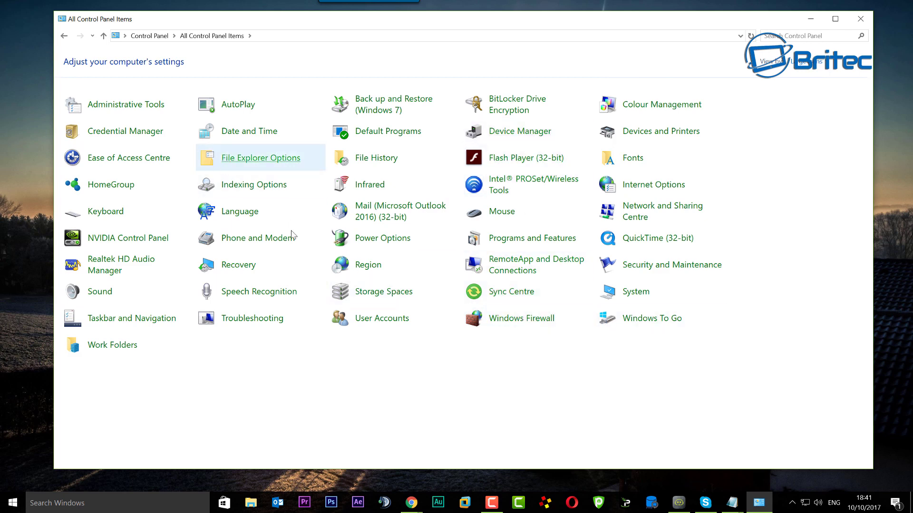
pyautogui.click(811, 25)
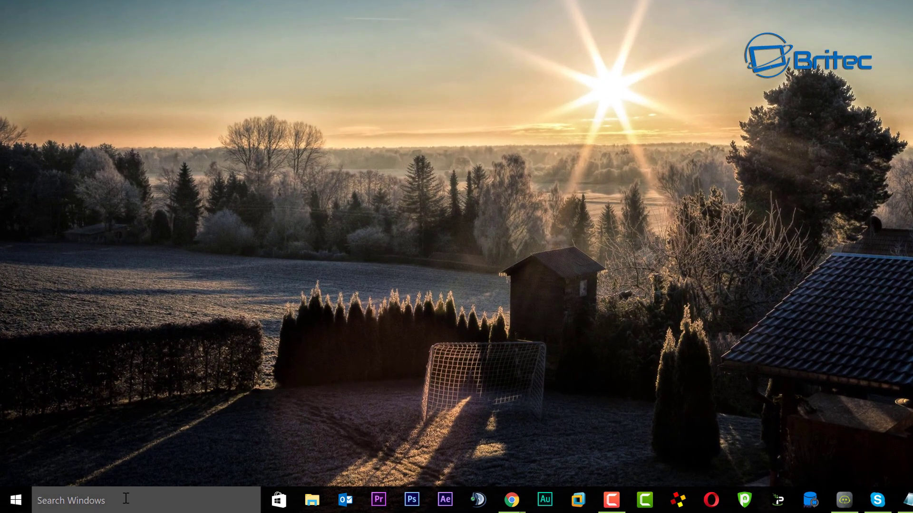
# Launch gpedit.msc from Start search and reposition the Local Group Policy Editor window.
pyautogui.click(110, 503)
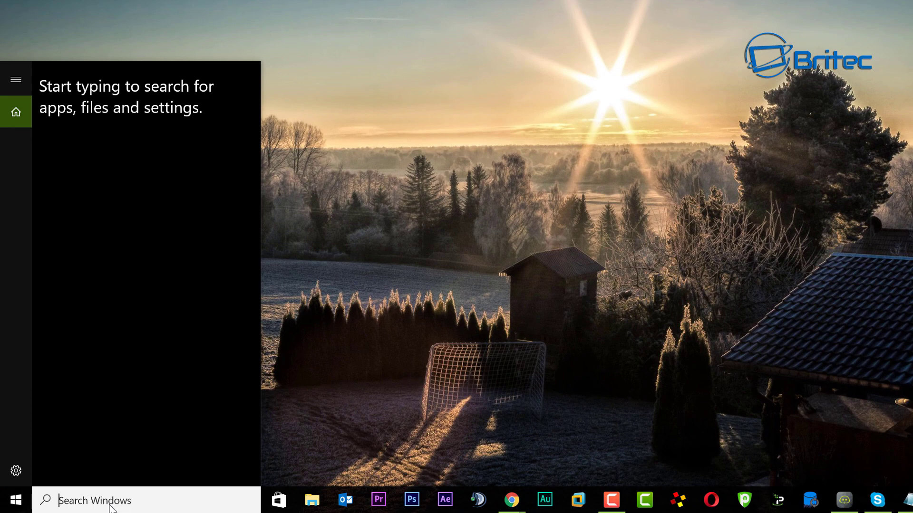
pyautogui.write('gpedit')
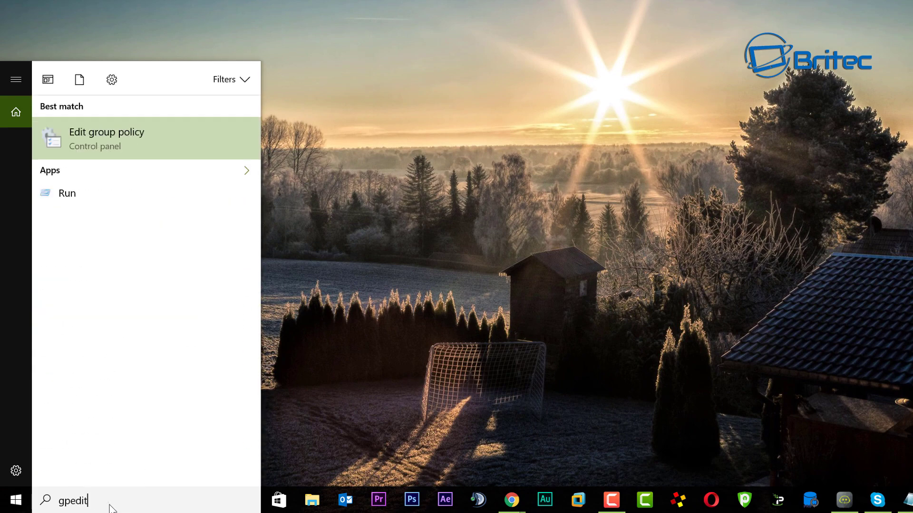
pyautogui.write('.msc')
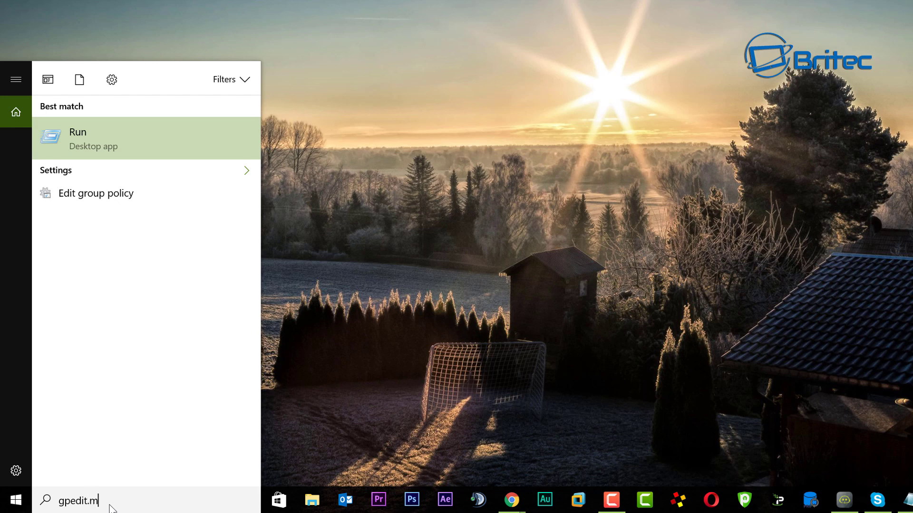
pyautogui.click(129, 156)
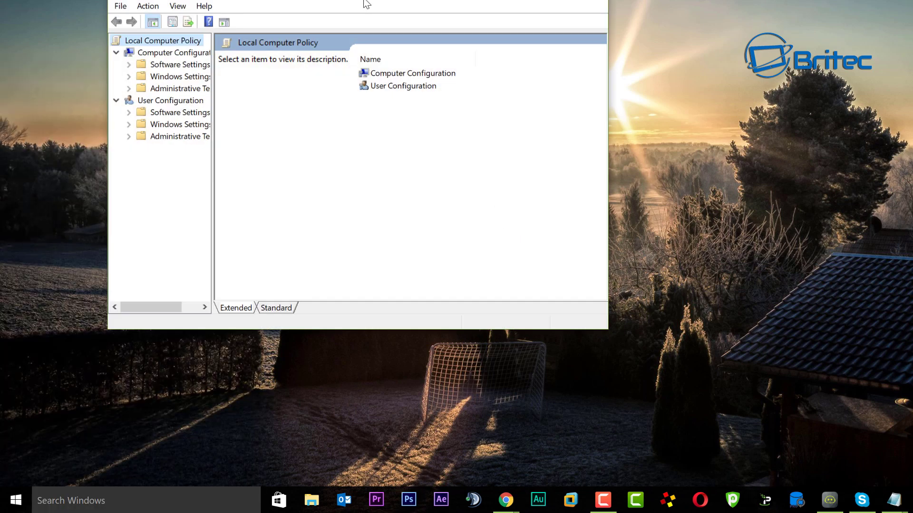
pyautogui.moveTo(366, 4); pyautogui.dragTo(499, 10)
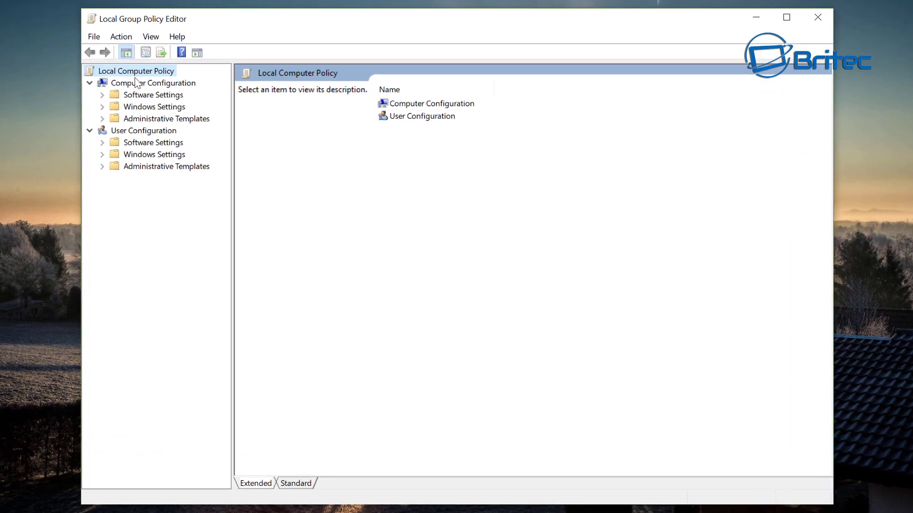
# Browse to User Configuration > Administrative Templates > Control Panel and read the Hide specified Control Panel items description.
pyautogui.click(114, 131)
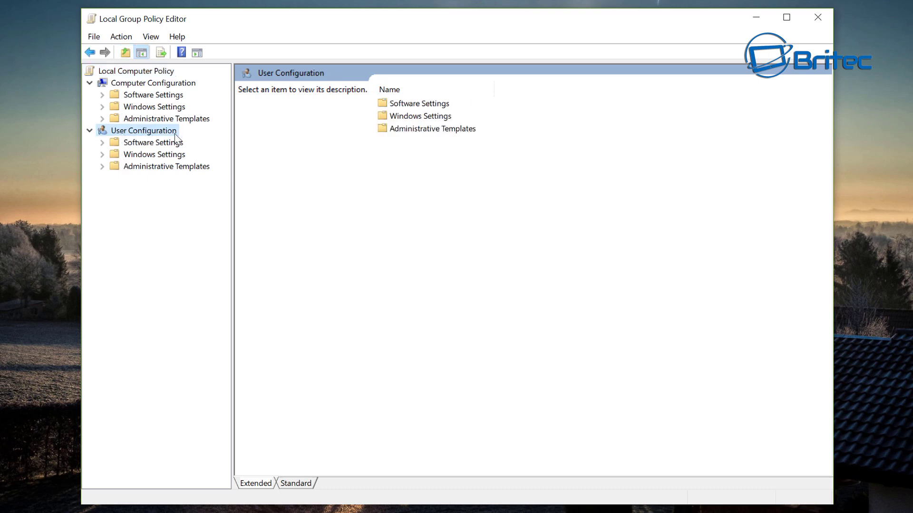
pyautogui.click(164, 166)
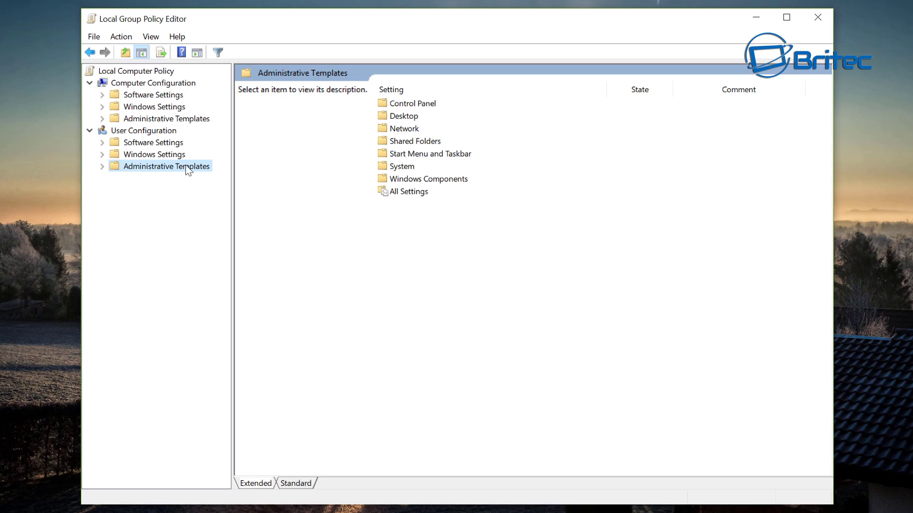
pyautogui.click(102, 167)
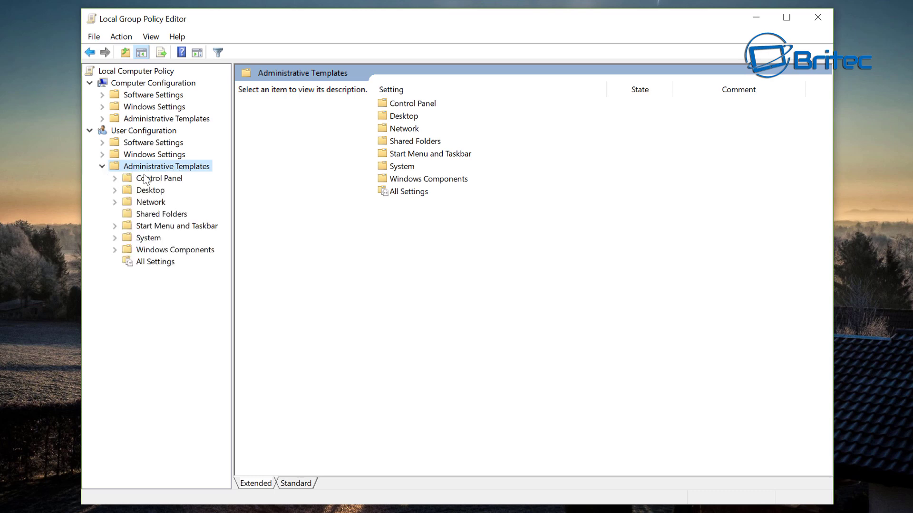
pyautogui.click(159, 178)
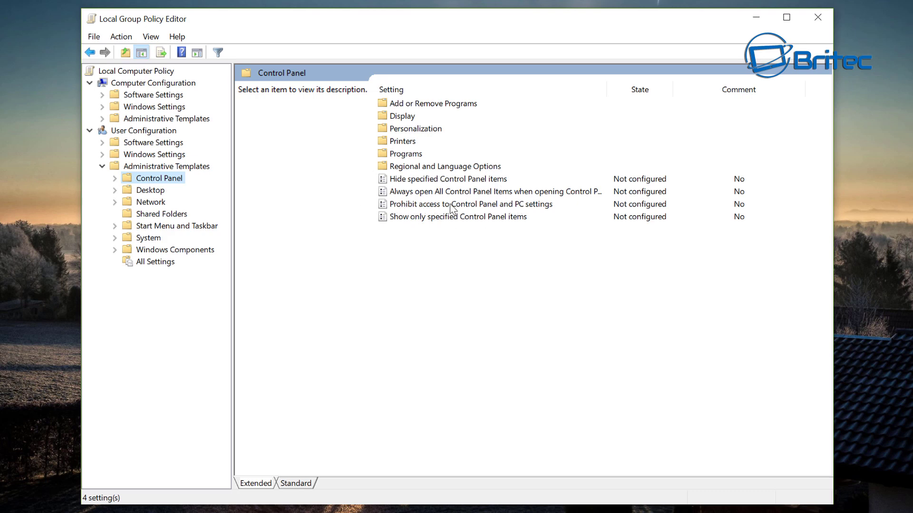
pyautogui.click(518, 207)
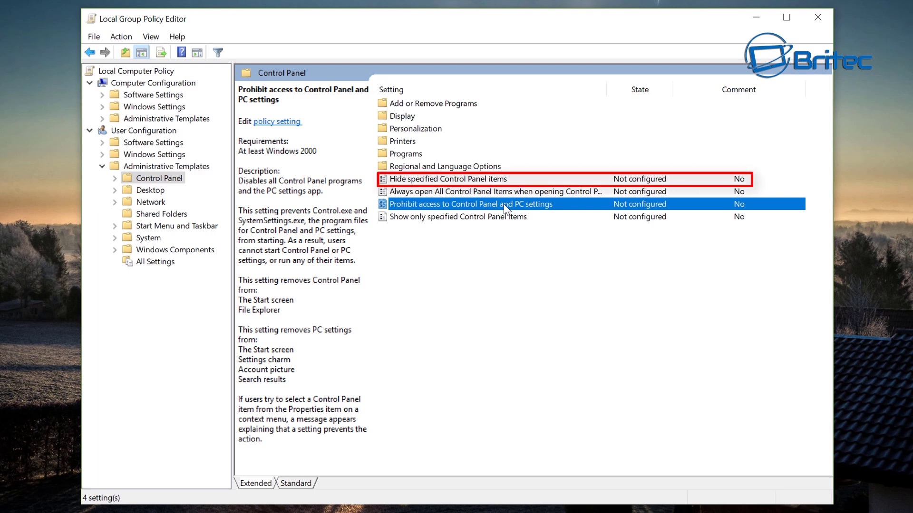
pyautogui.click(442, 179)
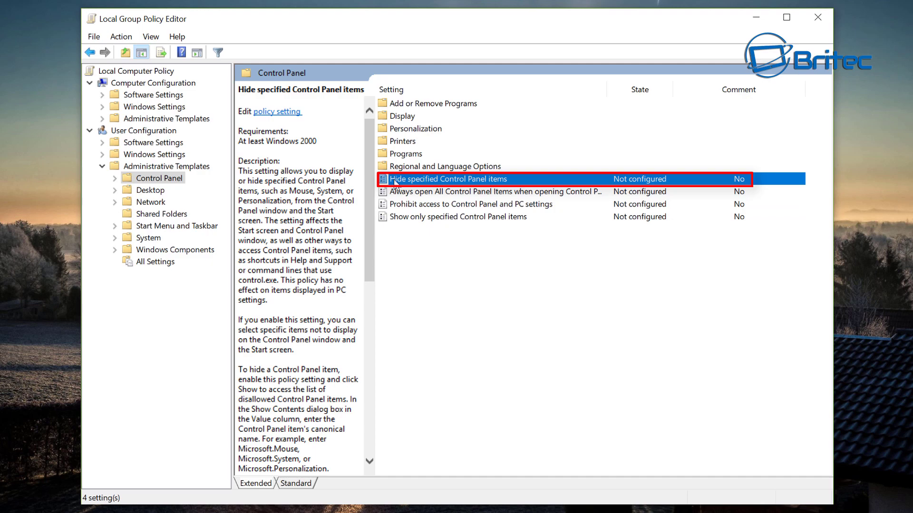
# Set Hide specified Control Panel items to Enabled and open its Show list, selecting the empty Value row.
pyautogui.doubleClick(489, 183)
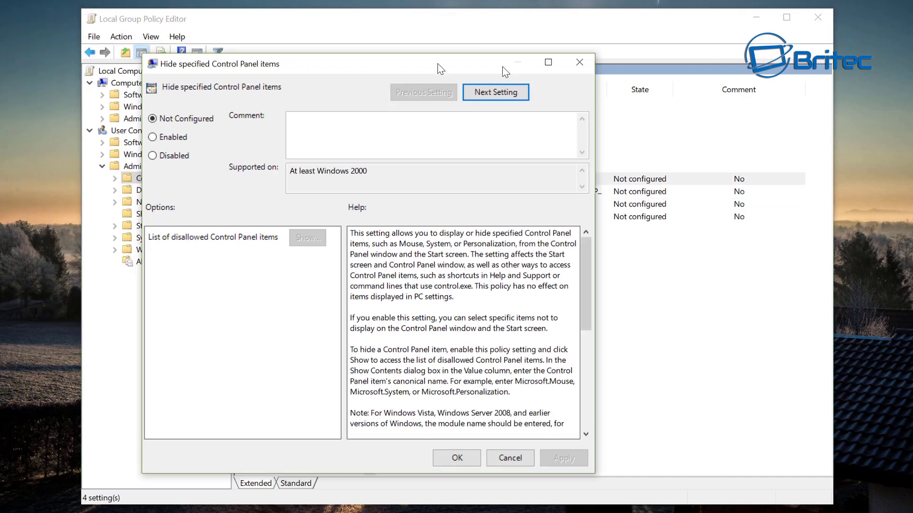
pyautogui.moveTo(441, 69); pyautogui.dragTo(530, 49)
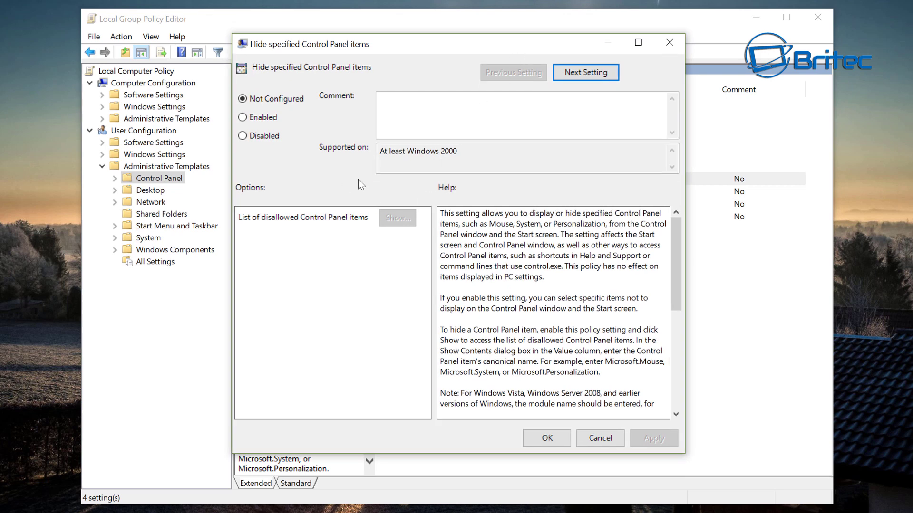
pyautogui.click(244, 117)
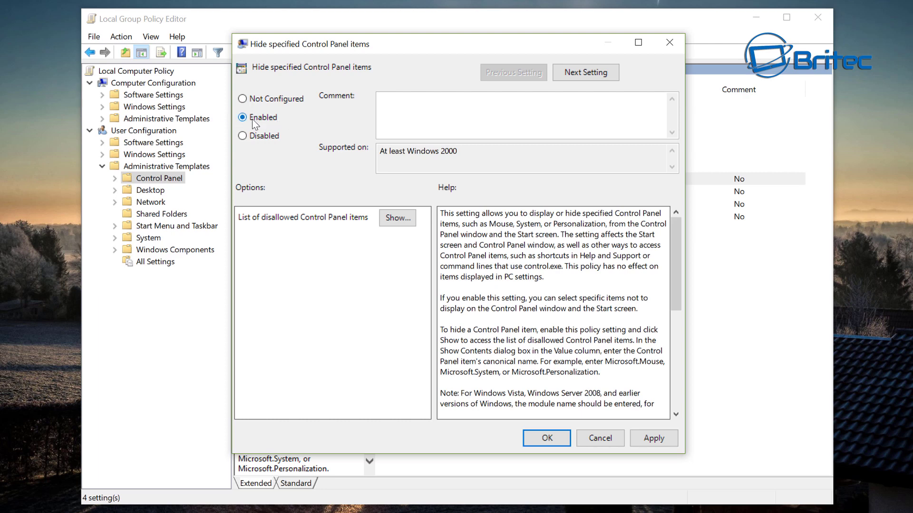
pyautogui.click(399, 228)
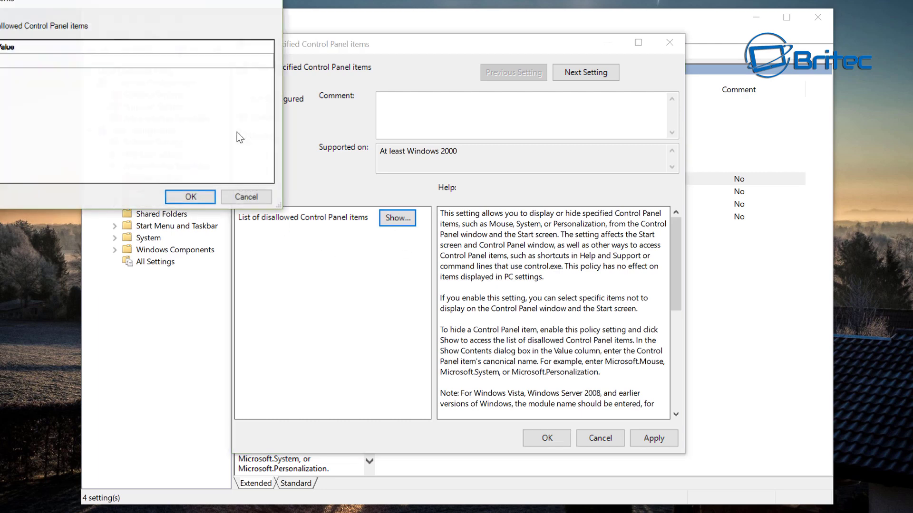
pyautogui.moveTo(135, 1); pyautogui.dragTo(447, 162)
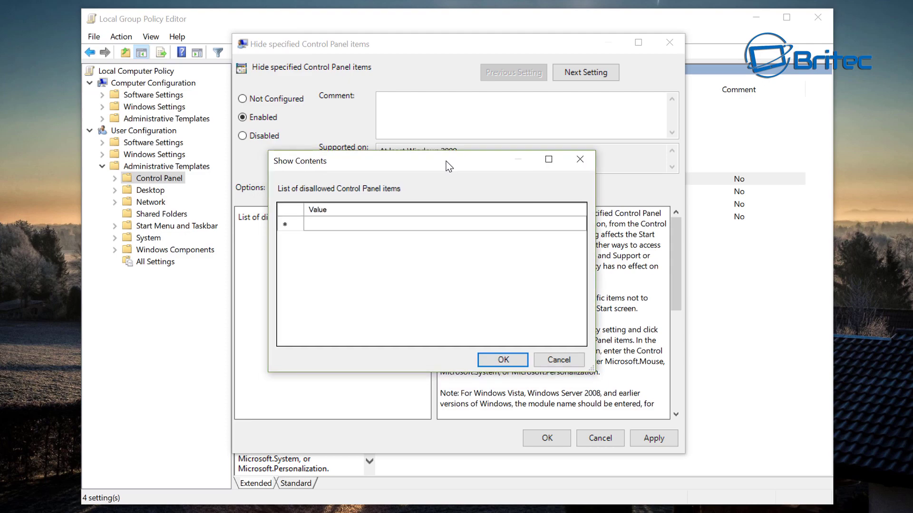
pyautogui.click(354, 226)
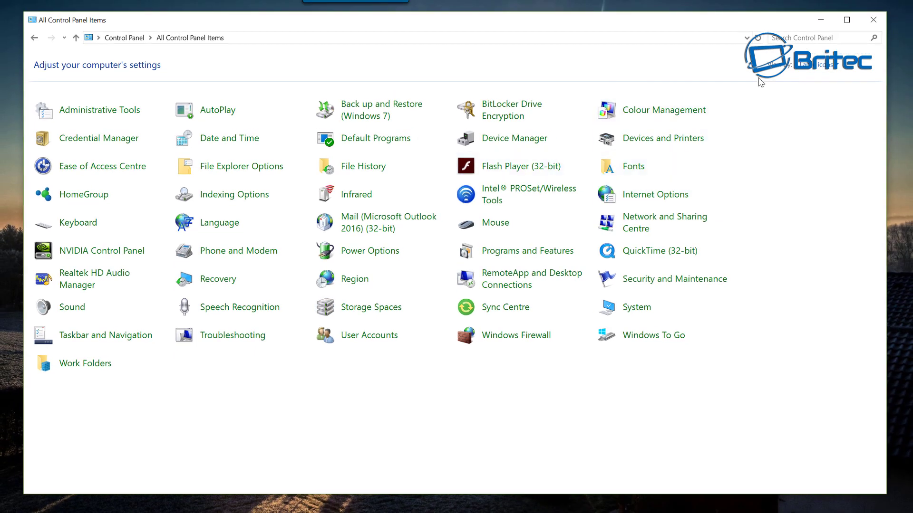
pyautogui.click(818, 65)
pyautogui.click(810, 77)
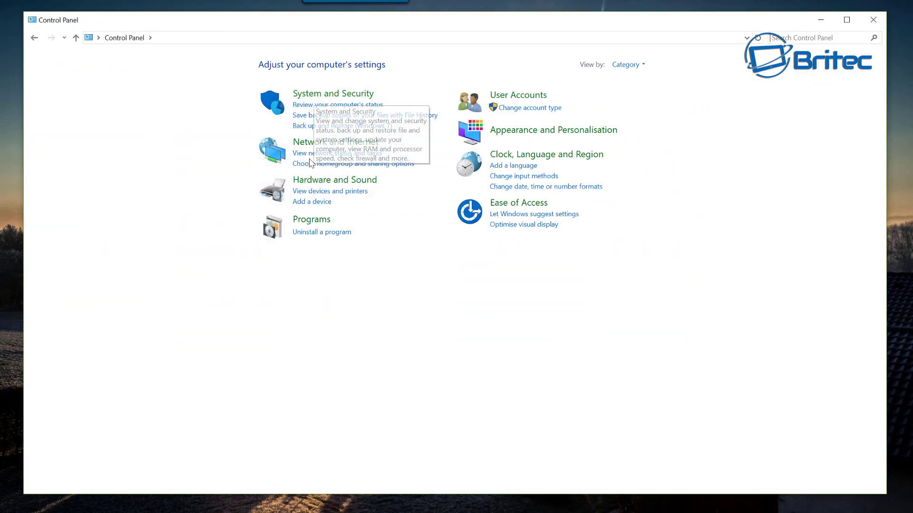
pyautogui.click(644, 69)
pyautogui.click(633, 90)
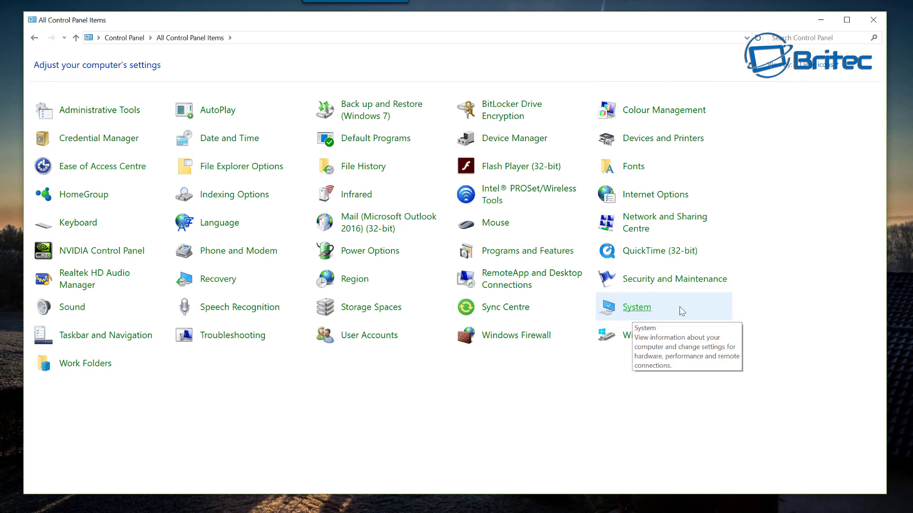
# Add System as the disallowed Control Panel item and save the enabled policy with Apply and OK.
pyautogui.click(821, 20)
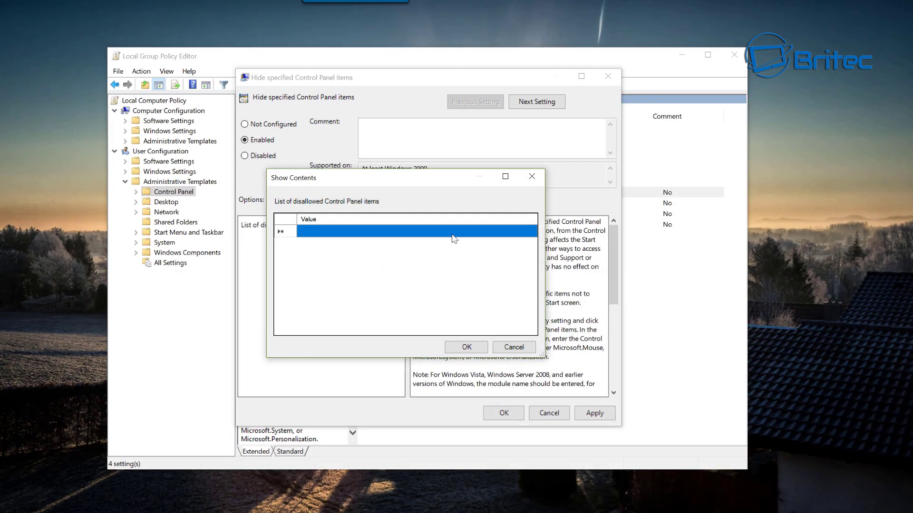
pyautogui.click(306, 235)
pyautogui.write('System')
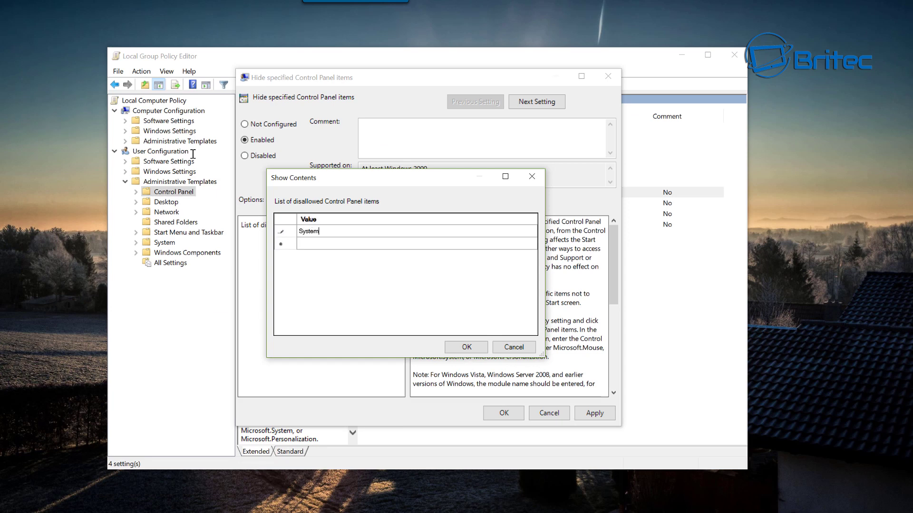
pyautogui.click(461, 348)
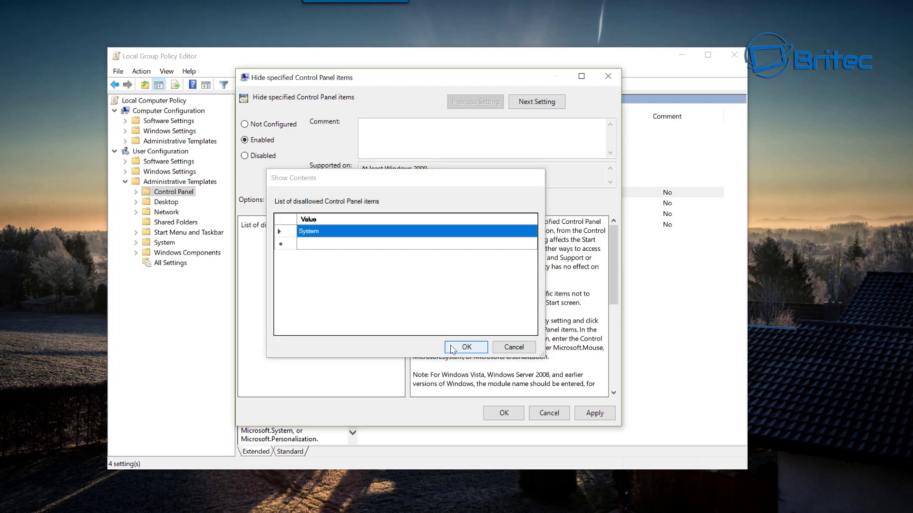
pyautogui.click(584, 413)
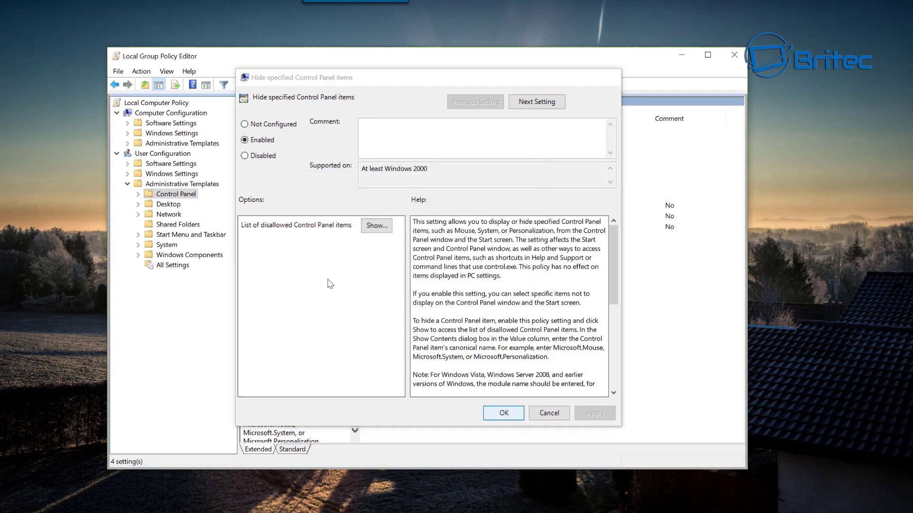
pyautogui.click(504, 413)
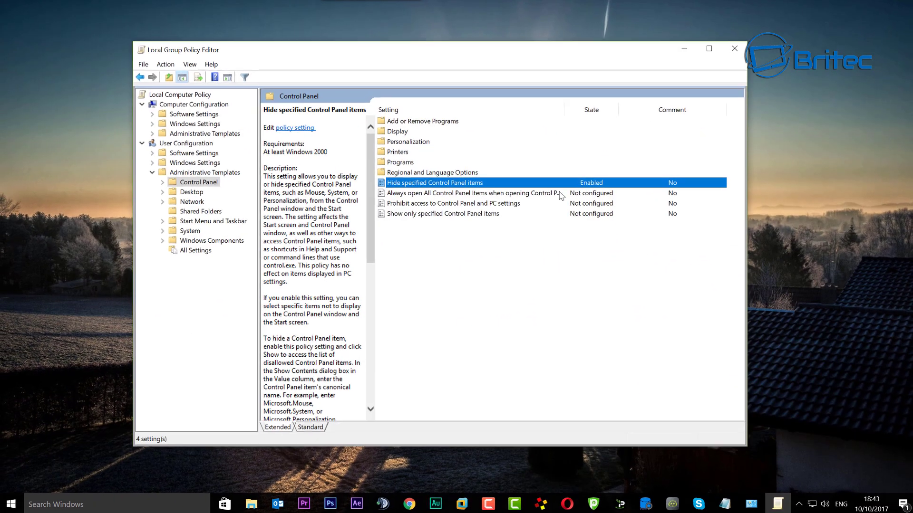
# Launch Command Prompt as administrator from search and move it aside.
pyautogui.click(122, 504)
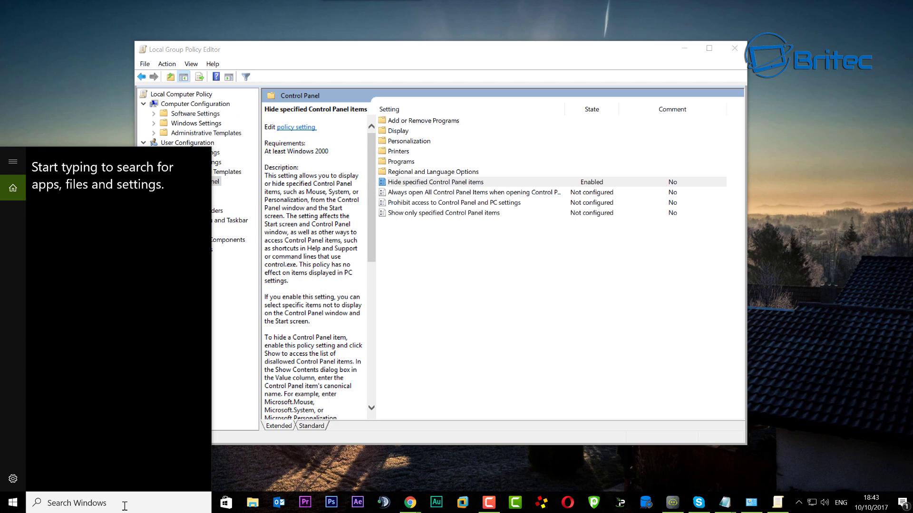
pyautogui.write('cmd')
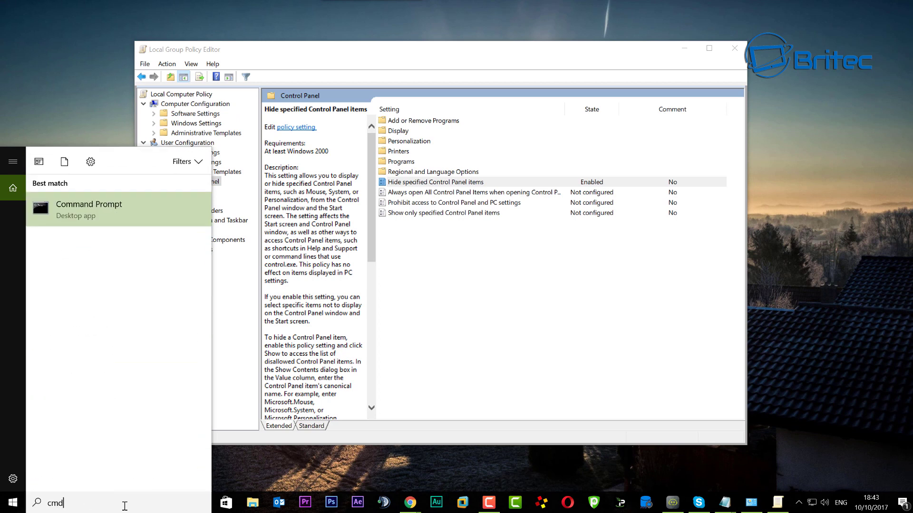
pyautogui.rightClick(146, 218)
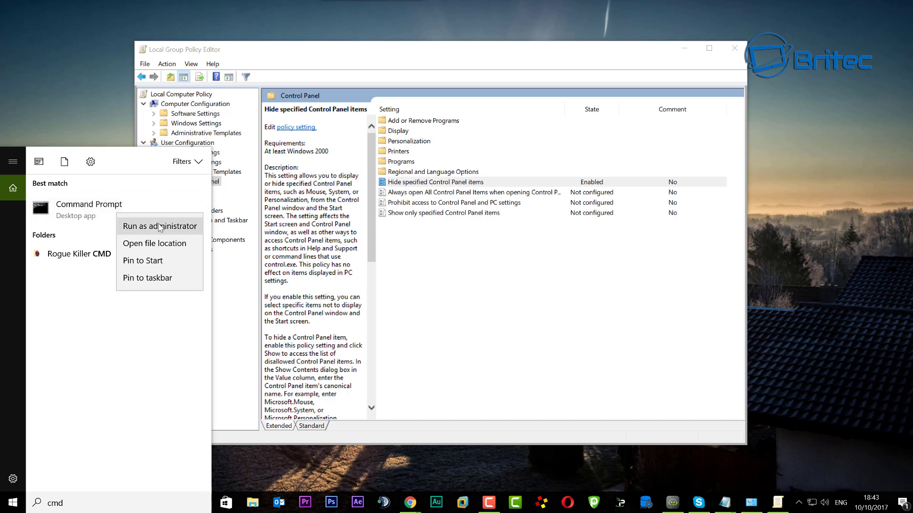
pyautogui.click(159, 227)
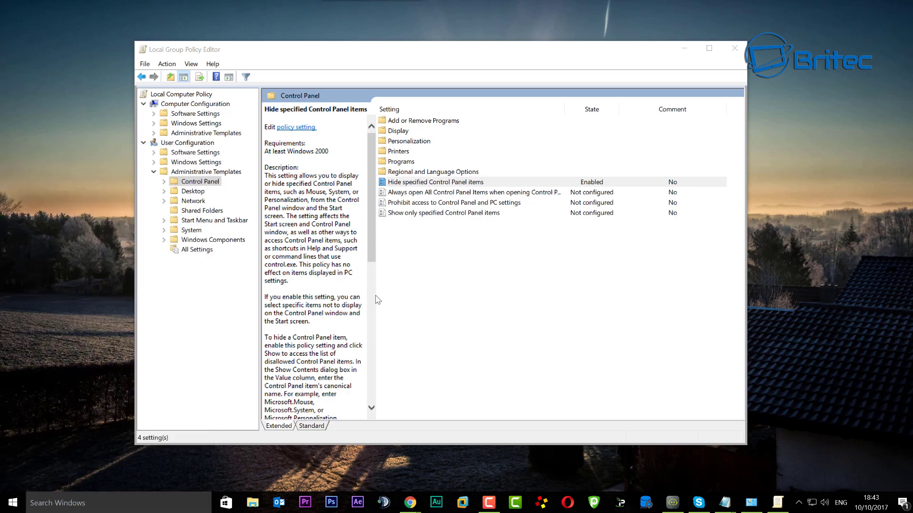
pyautogui.moveTo(339, 90); pyautogui.dragTo(537, 162)
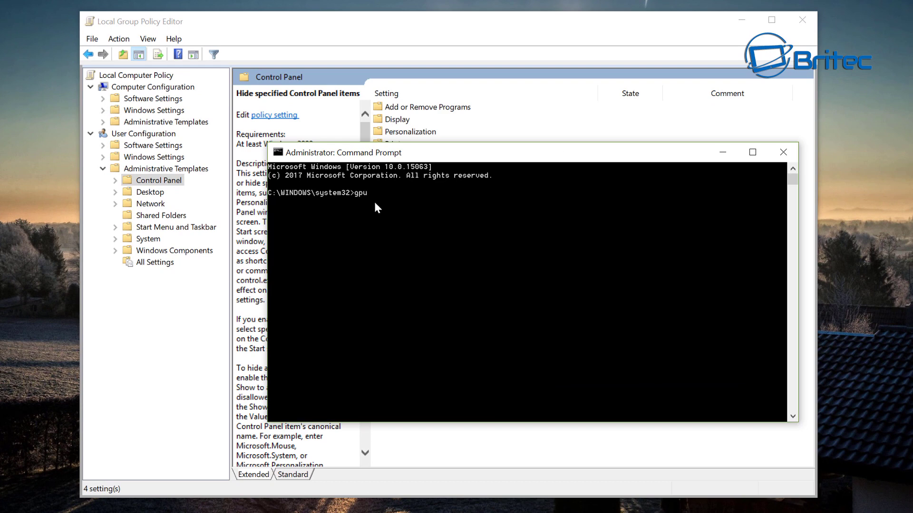
# Run gpupdate to refresh group policy, then minimize the console.
pyautogui.write('gpupdate')
pyautogui.press('Return')
pyautogui.click(724, 157)
pyautogui.click(111, 508)
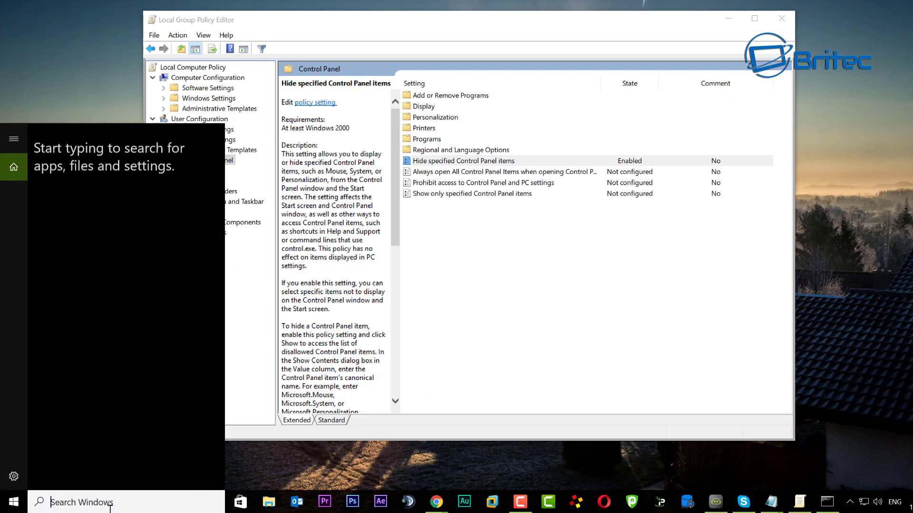
# Open Control Panel via a 'control' search, confirm System is missing, then minimize it.
pyautogui.write('con')
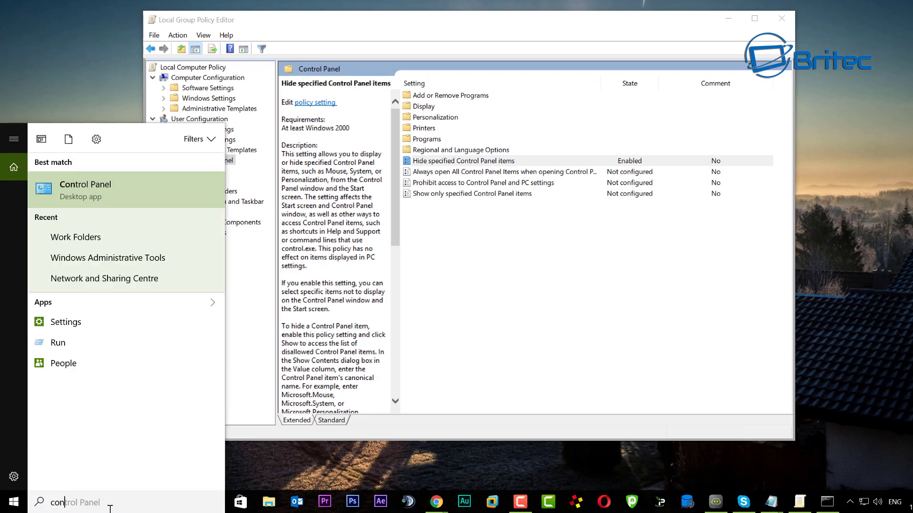
pyautogui.write('trol')
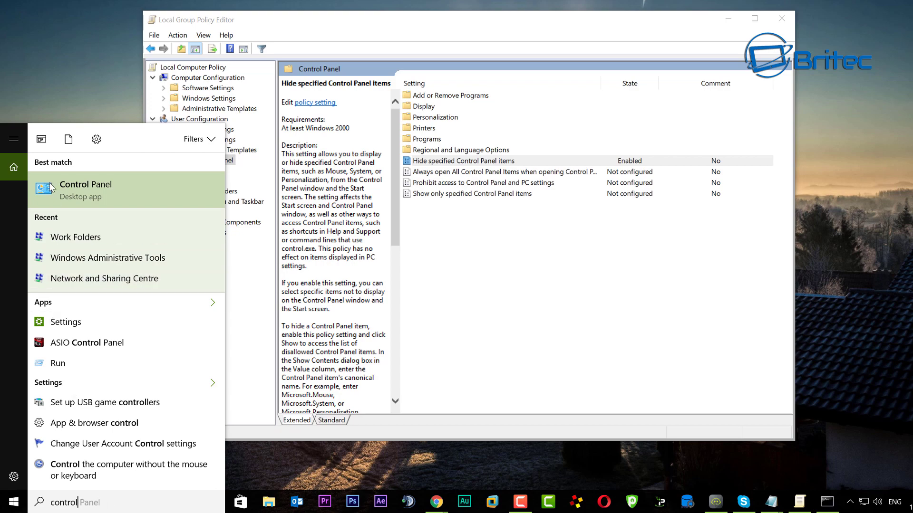
pyautogui.press('Return')
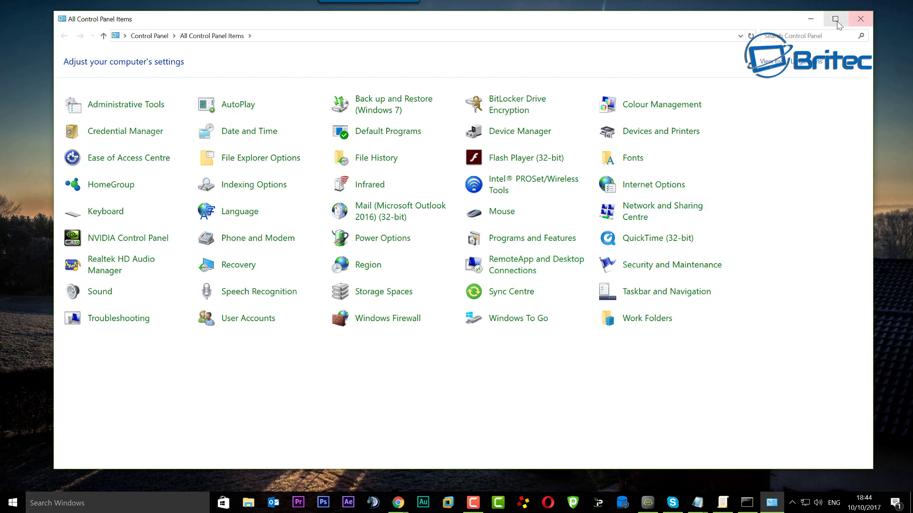
pyautogui.click(810, 18)
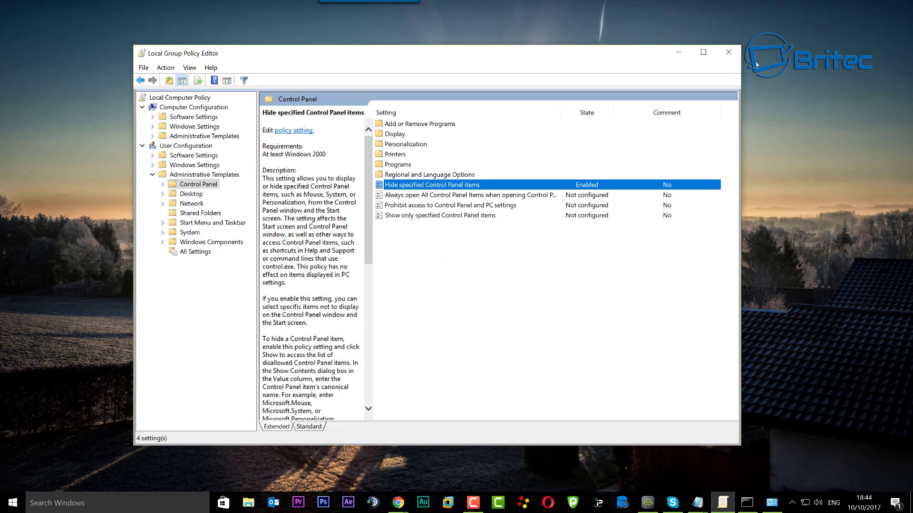
# Reset Hide specified Control Panel items to Not Configured and confirm with OK.
pyautogui.click(747, 503)
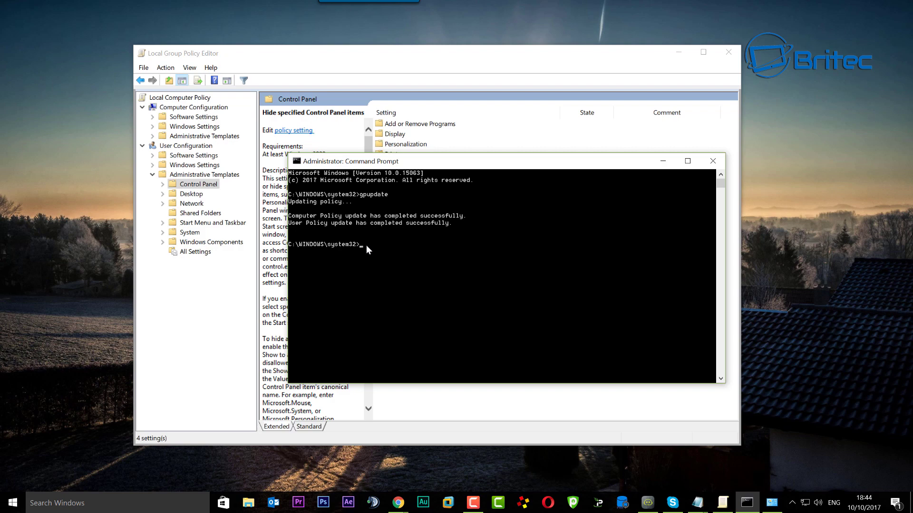
pyautogui.click(662, 161)
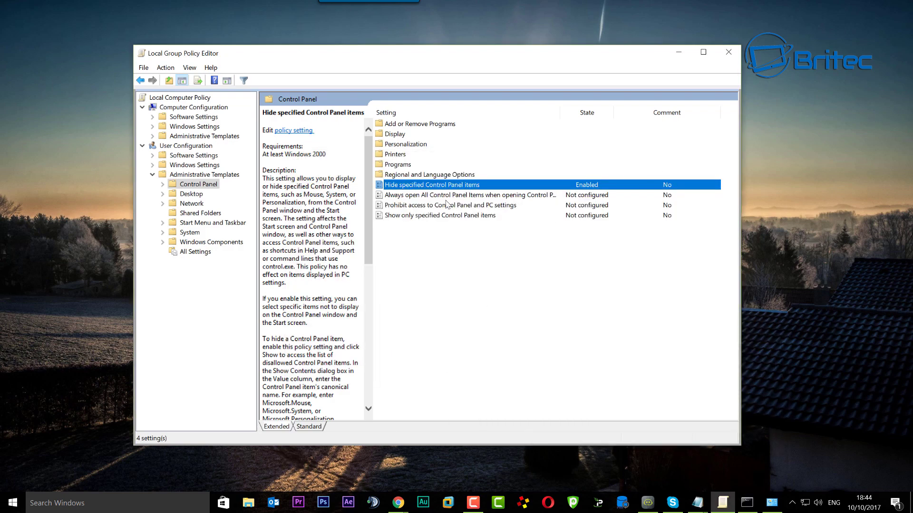
pyautogui.click(295, 129)
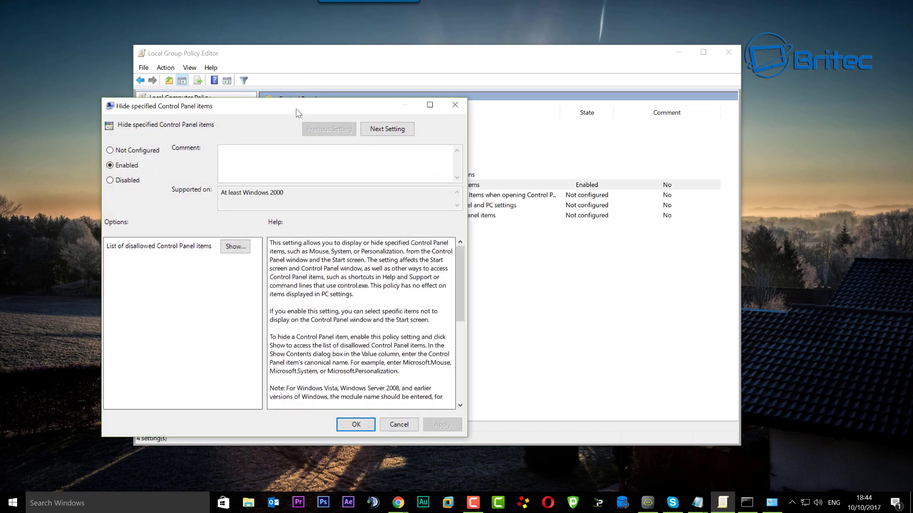
pyautogui.moveTo(299, 106); pyautogui.dragTo(452, 82)
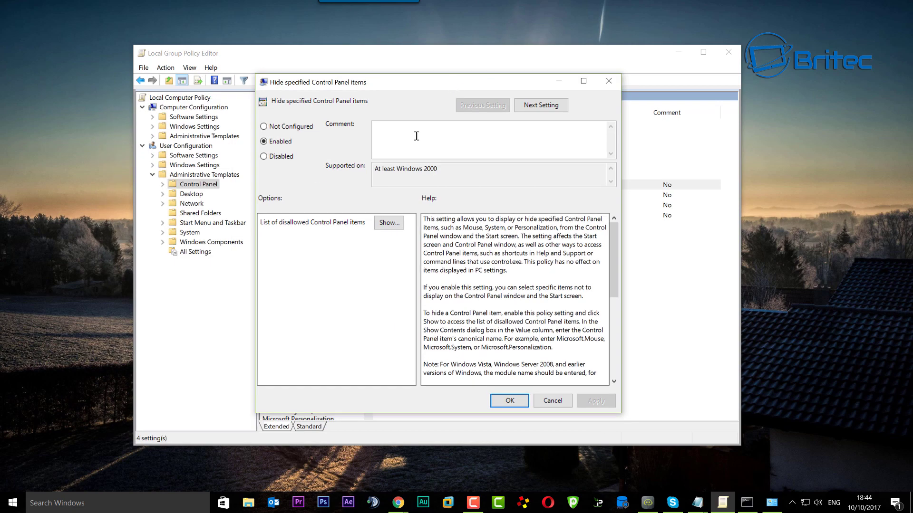
pyautogui.click(275, 128)
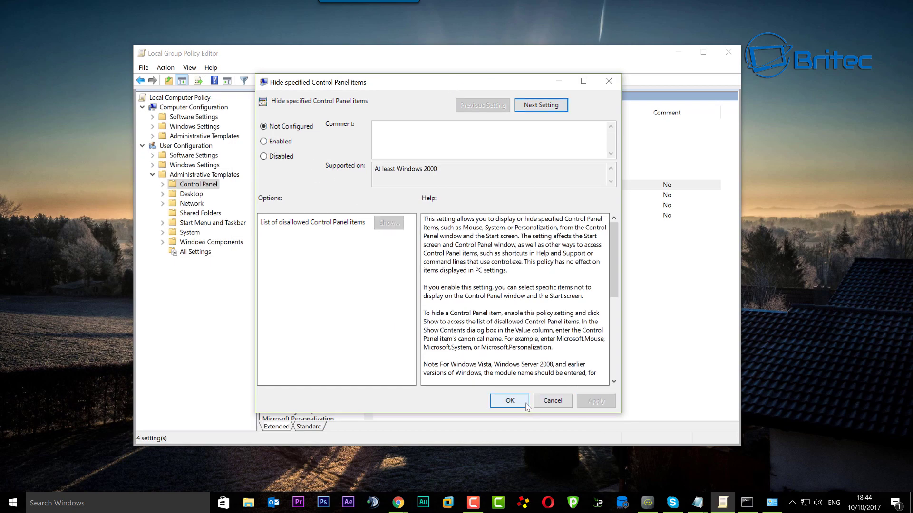
pyautogui.click(506, 401)
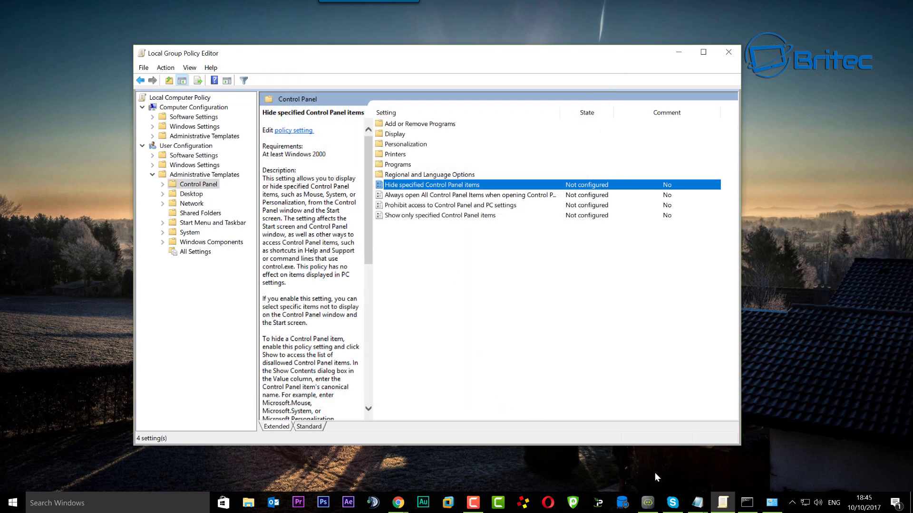
pyautogui.click(747, 503)
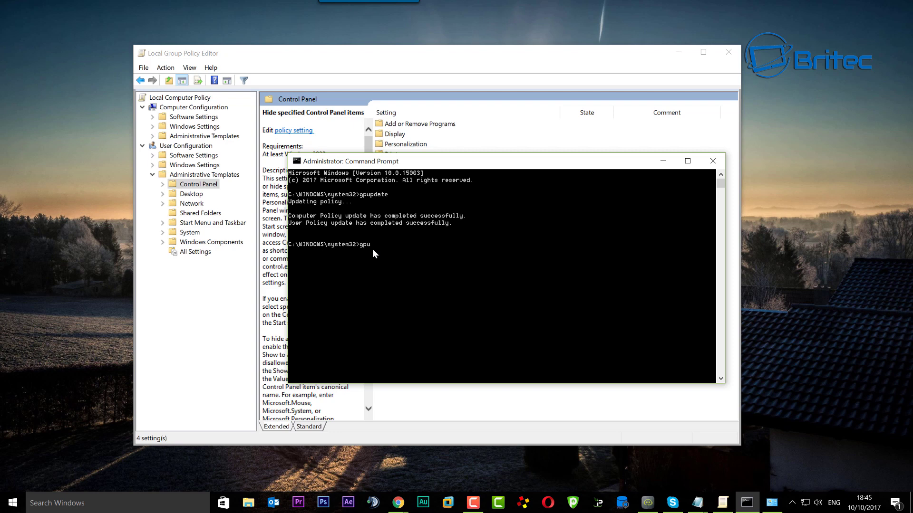
# Run gpupdate again to apply the reverted policy, then minimize the console.
pyautogui.write('gpupdate')
pyautogui.press('Return')
pyautogui.click(663, 163)
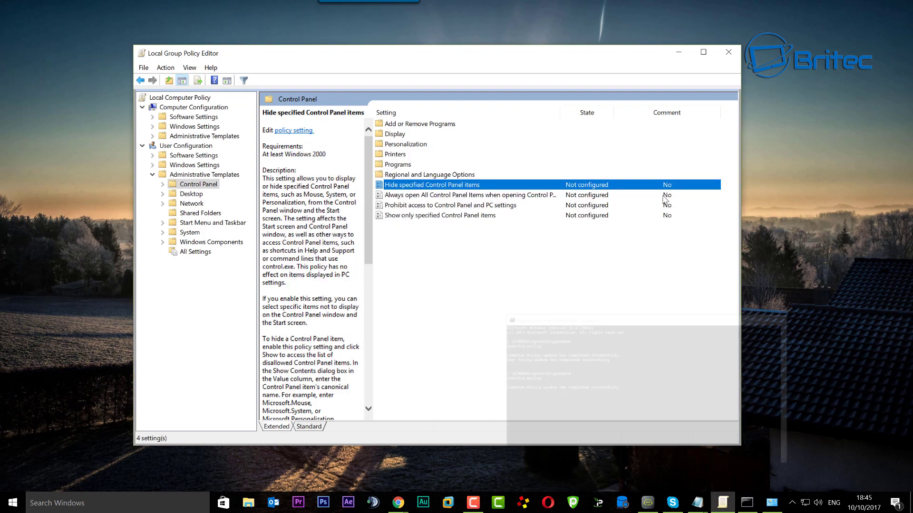
# Close the old Control Panel, reopen it via a 'control' search to confirm System is back, then close it.
pyautogui.rightClick(771, 502)
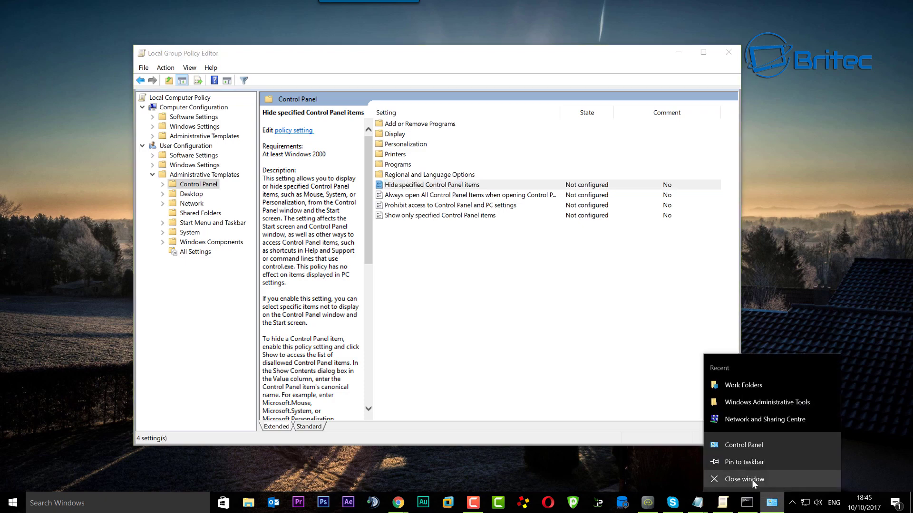
pyautogui.click(755, 483)
pyautogui.click(133, 501)
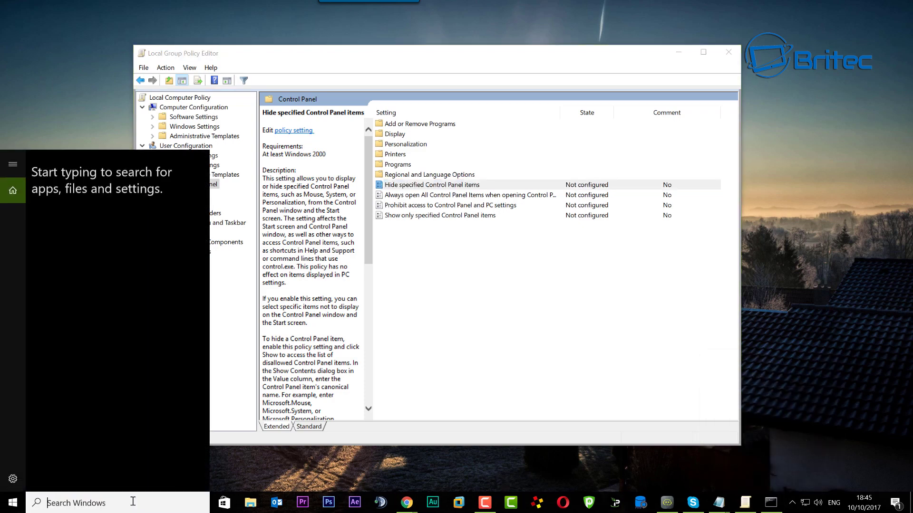
pyautogui.write('control')
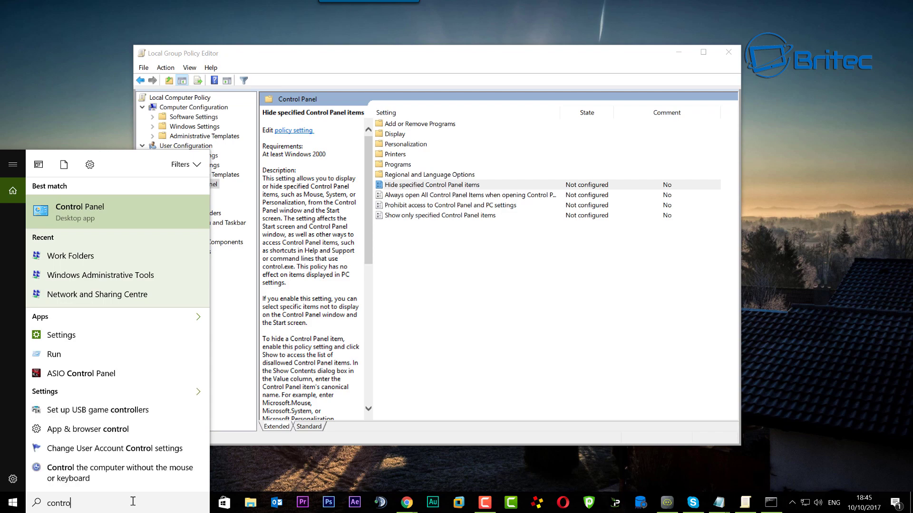
pyautogui.click(185, 223)
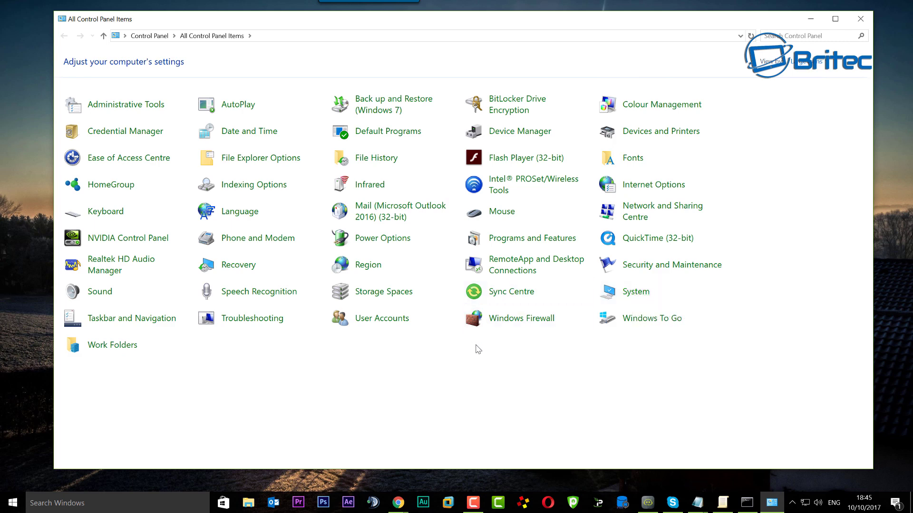
pyautogui.click(860, 20)
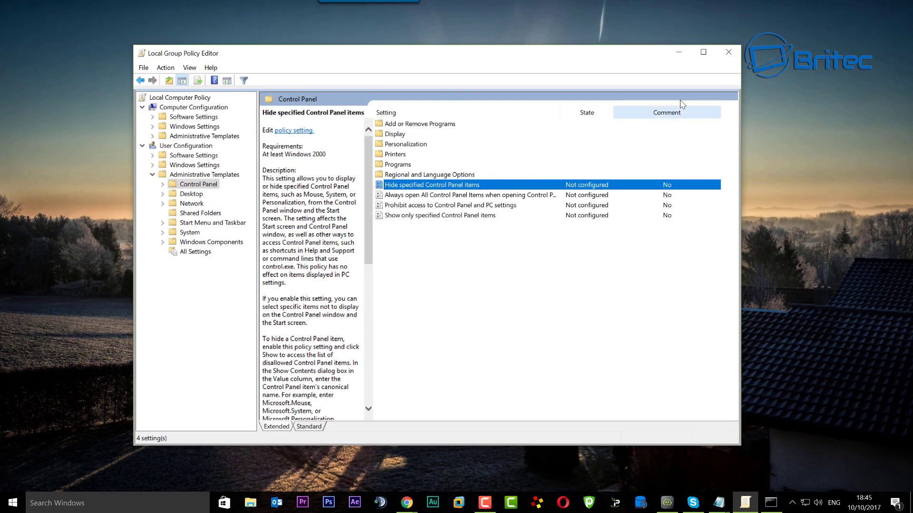
# Close the Local Group Policy Editor and launch regedit from Windows search.
pyautogui.click(728, 52)
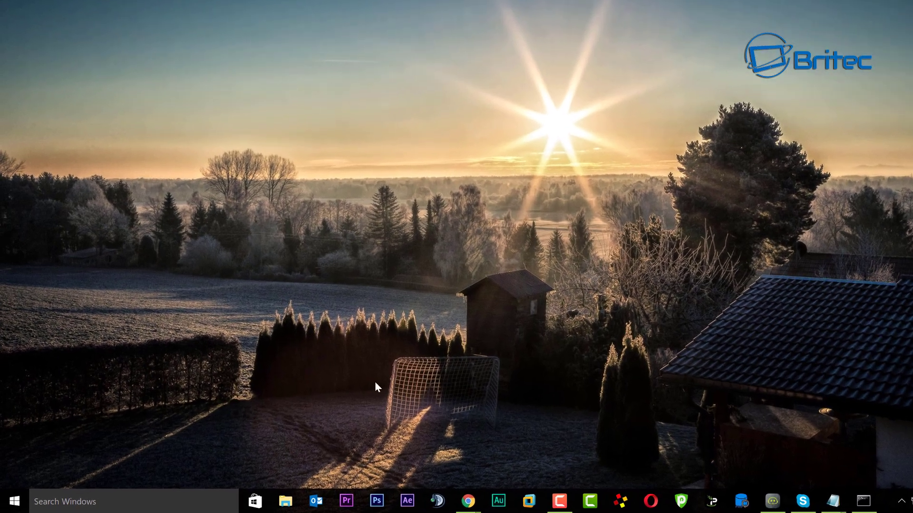
pyautogui.click(75, 501)
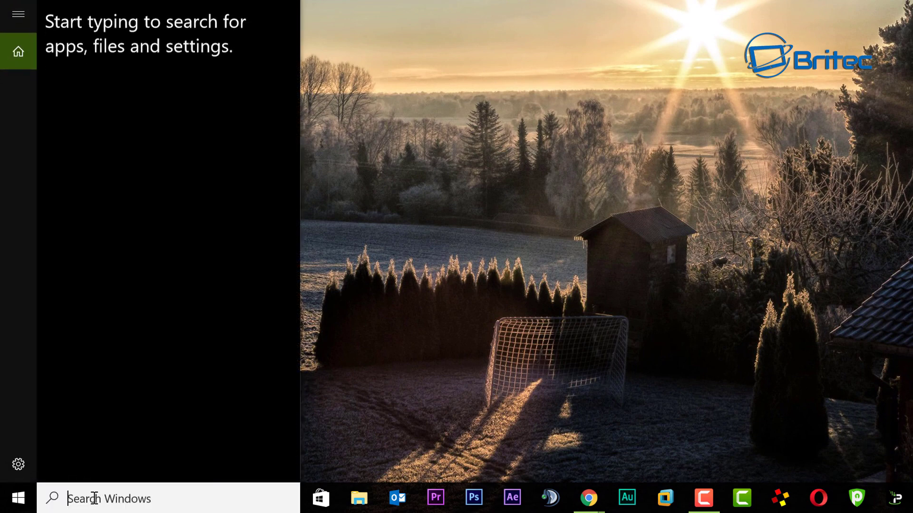
pyautogui.write('red')
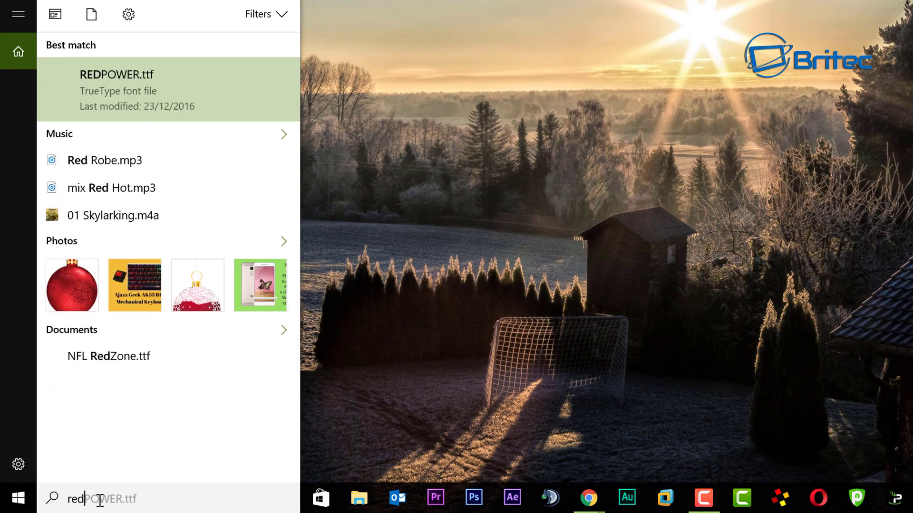
pyautogui.press('BackSpace')
pyautogui.write('gedit')
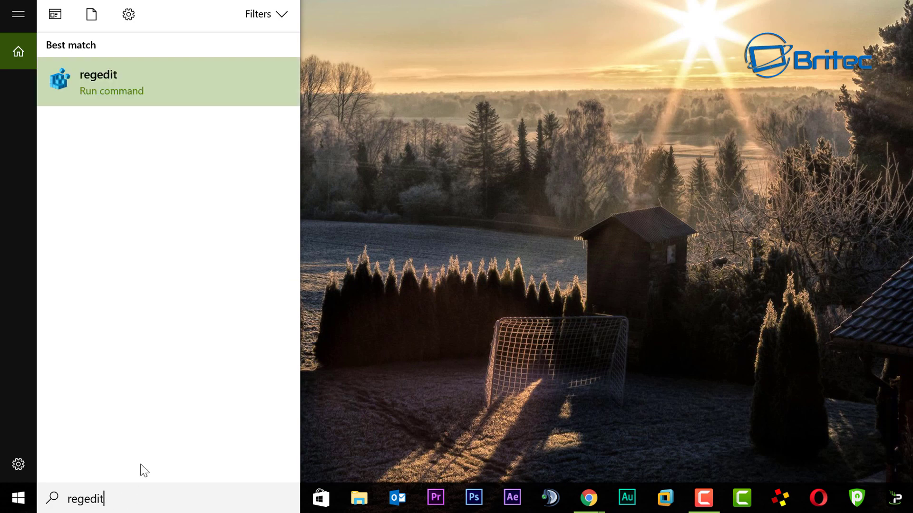
pyautogui.click(128, 86)
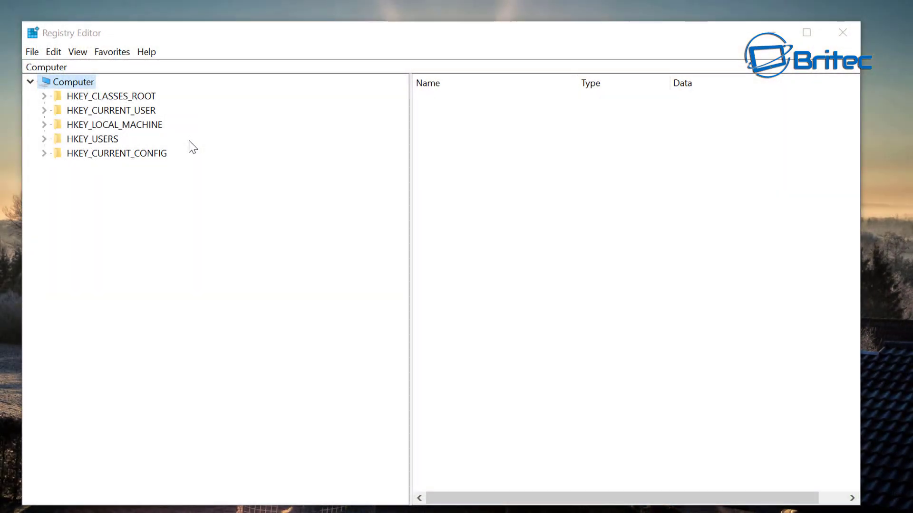
# Expand HKEY_CURRENT_USER and its Software key, and enlarge the Registry Editor window.
pyautogui.click(114, 112)
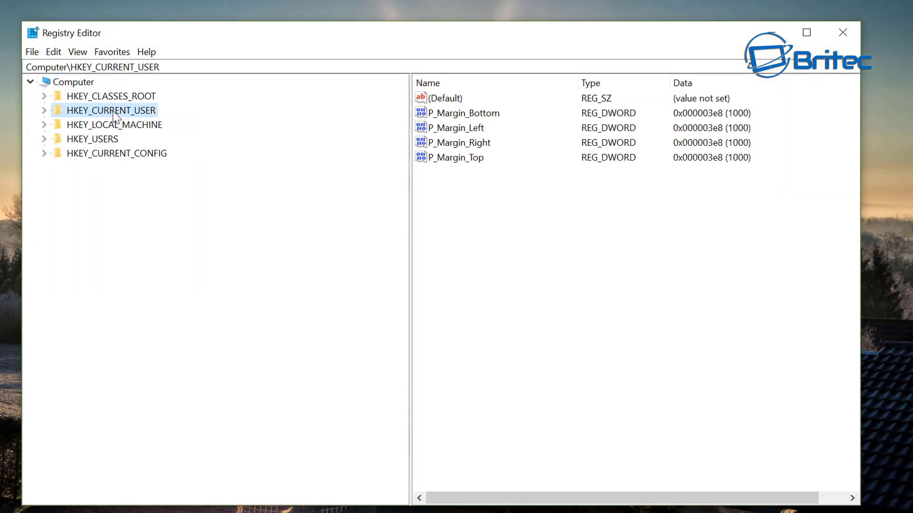
pyautogui.click(44, 111)
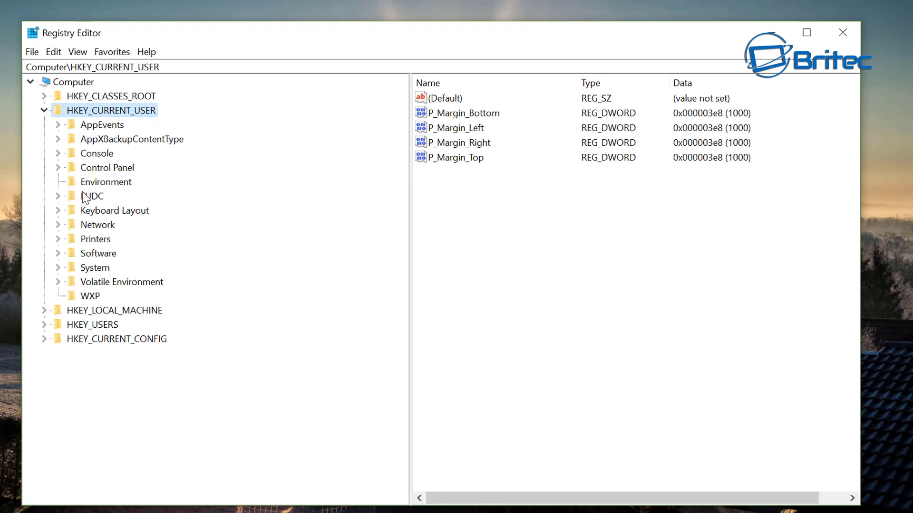
pyautogui.click(98, 254)
pyautogui.click(58, 254)
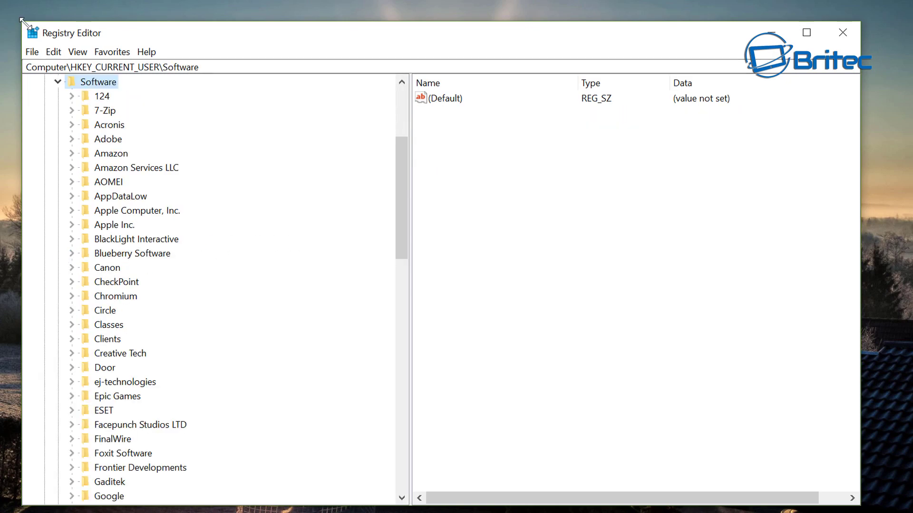
pyautogui.moveTo(22, 22); pyautogui.dragTo(0, 0)
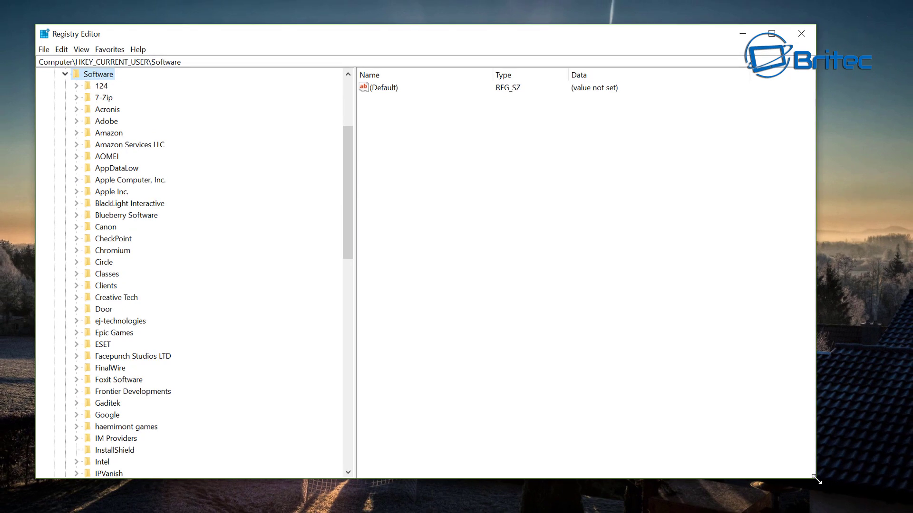
pyautogui.moveTo(817, 481); pyautogui.dragTo(859, 512)
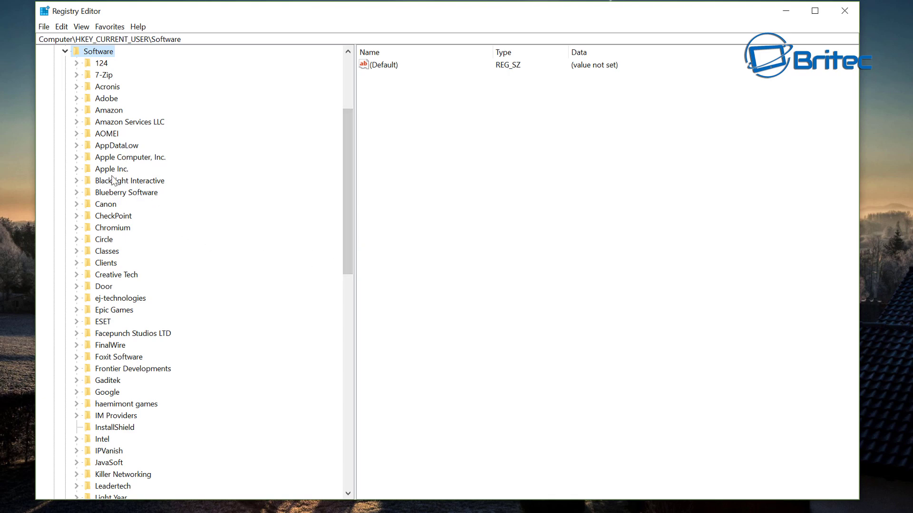
# Expand the Microsoft key under HKEY_CURRENT_USER\Software.
pyautogui.scroll(-2, 142, 266)
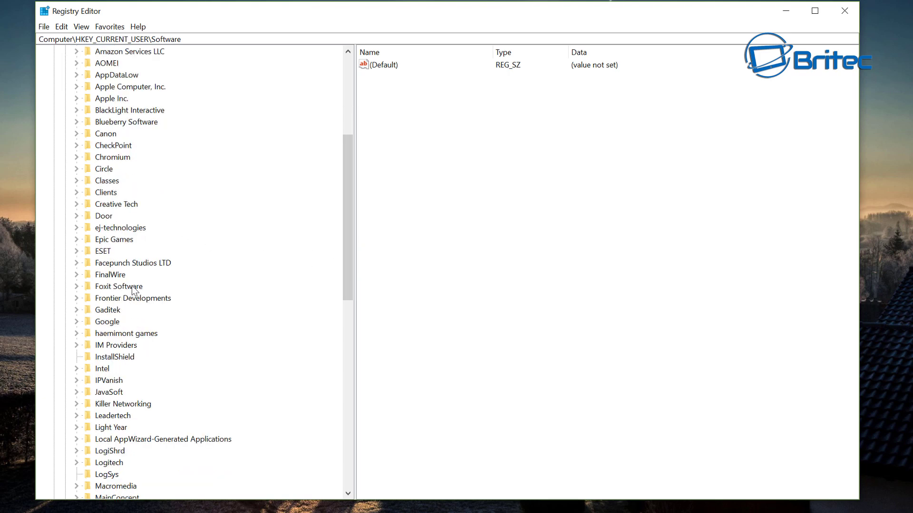
pyautogui.scroll(3, 135, 289)
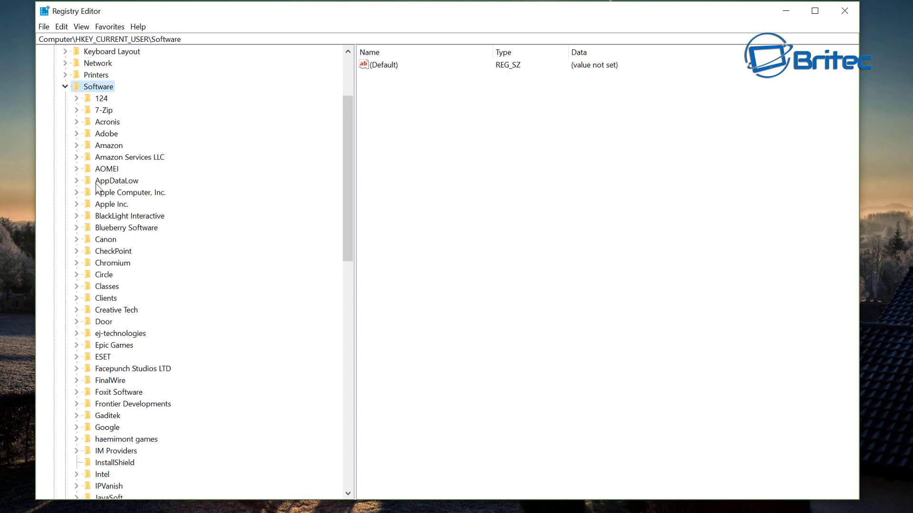
pyautogui.scroll(-4, 109, 272)
pyautogui.scroll(-9, 108, 270)
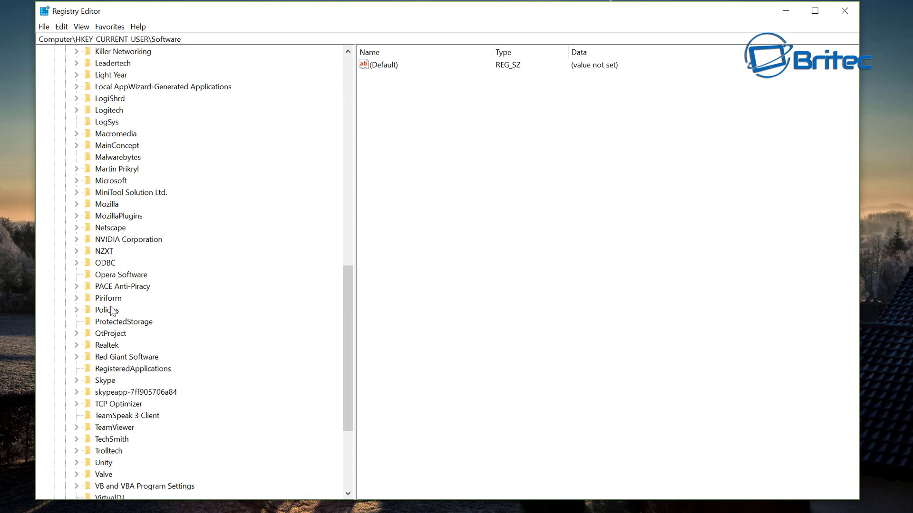
pyautogui.click(111, 184)
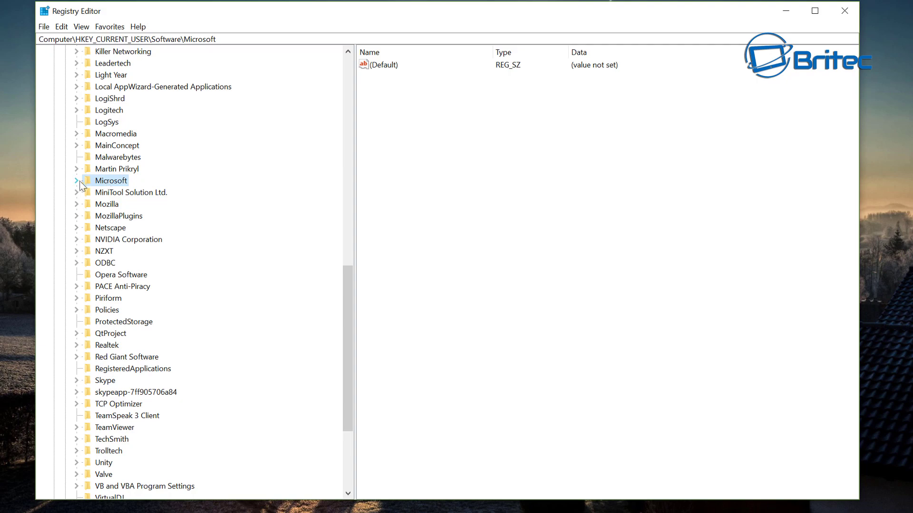
pyautogui.click(76, 181)
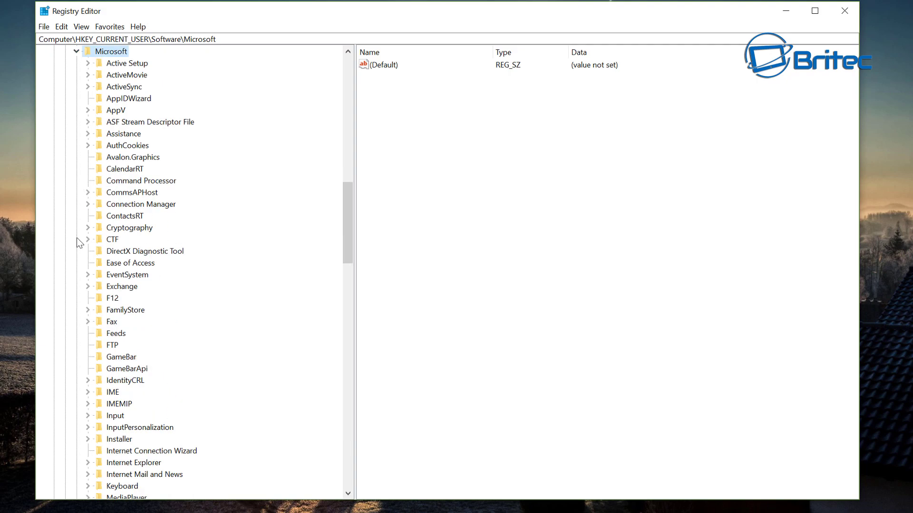
pyautogui.scroll(-9, 178, 309)
pyautogui.scroll(-12, 179, 309)
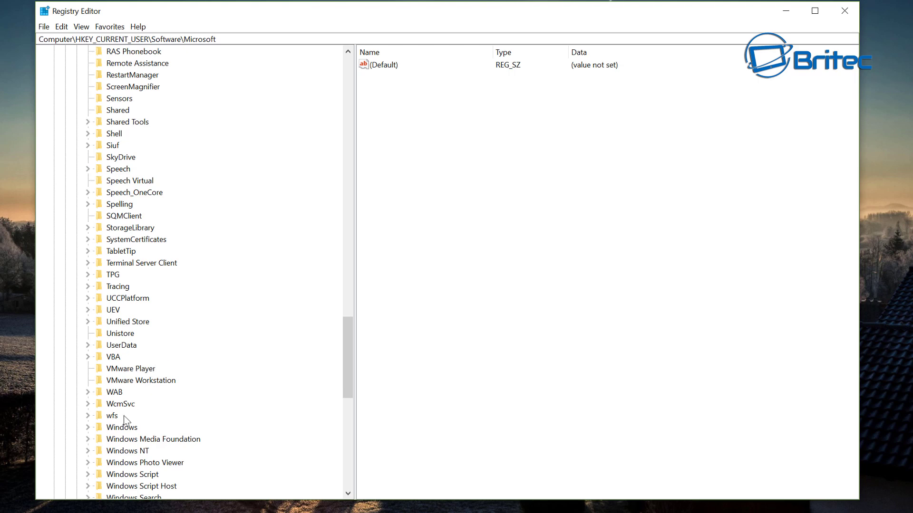
# Expand Windows, CurrentVersion and Policies, then open the Explorer key to view its values.
pyautogui.click(123, 427)
pyautogui.scroll(-9, 207, 378)
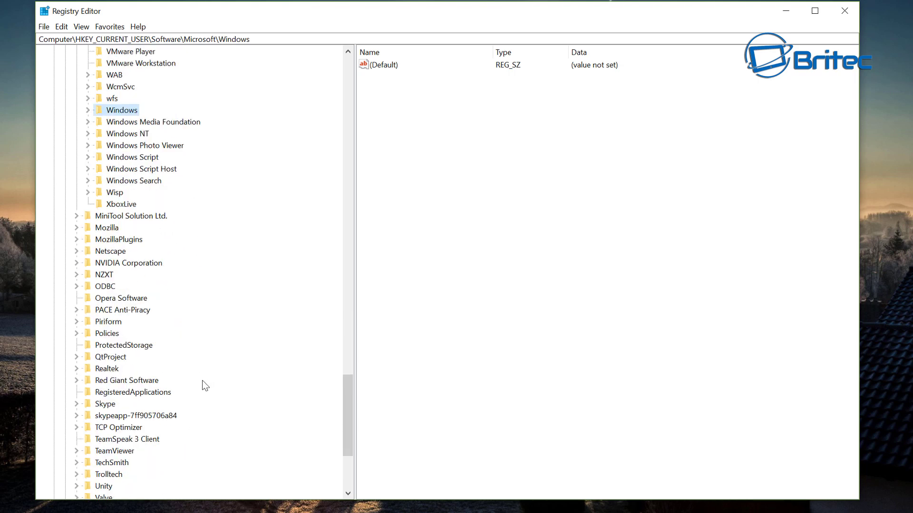
pyautogui.click(87, 109)
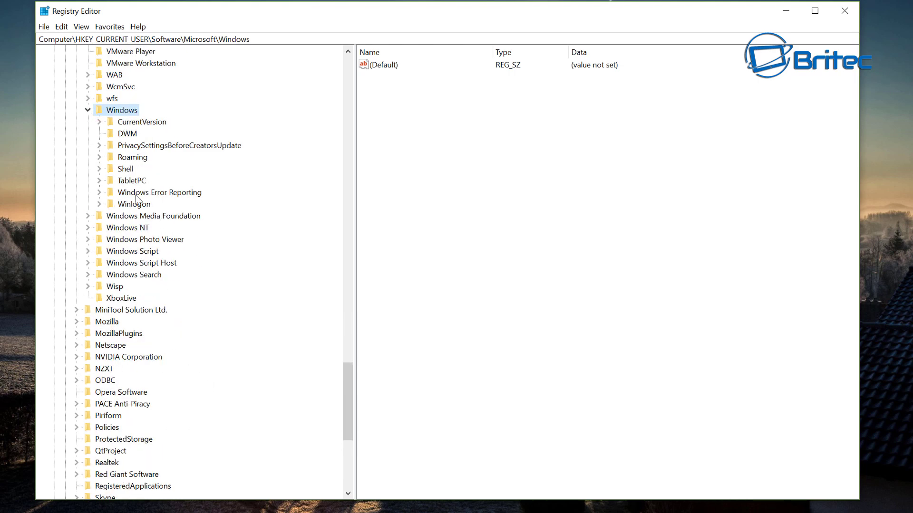
pyautogui.click(140, 122)
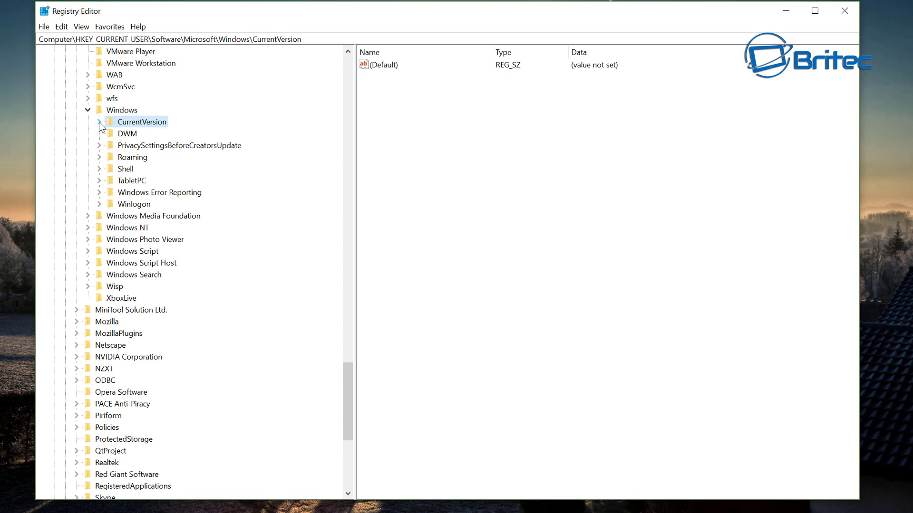
pyautogui.click(99, 122)
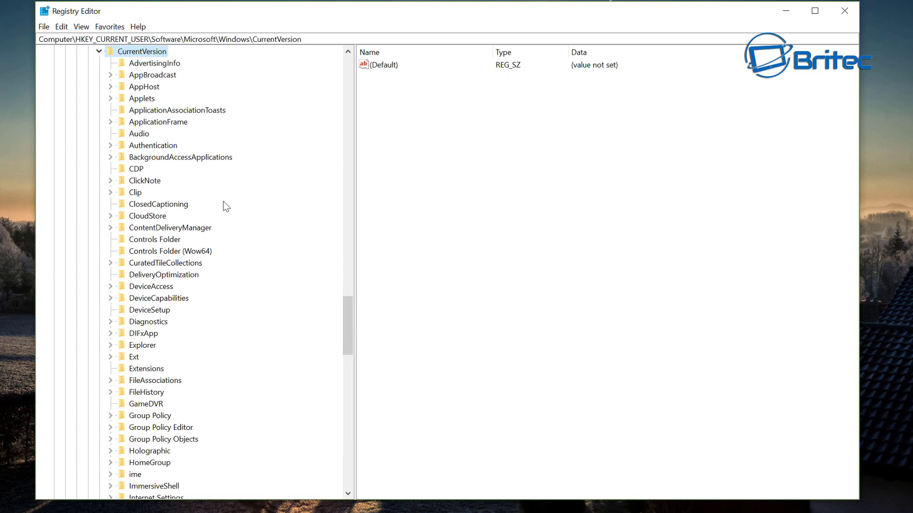
pyautogui.scroll(-8, 199, 207)
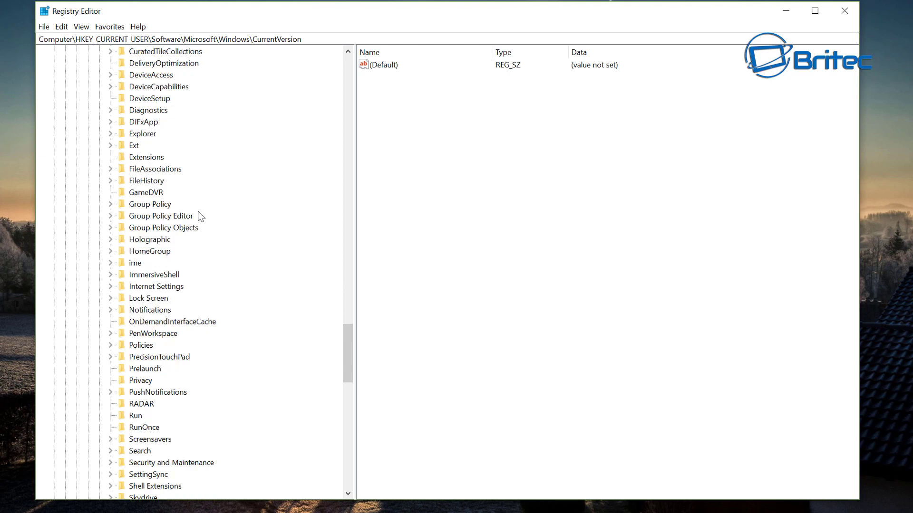
pyautogui.doubleClick(145, 276)
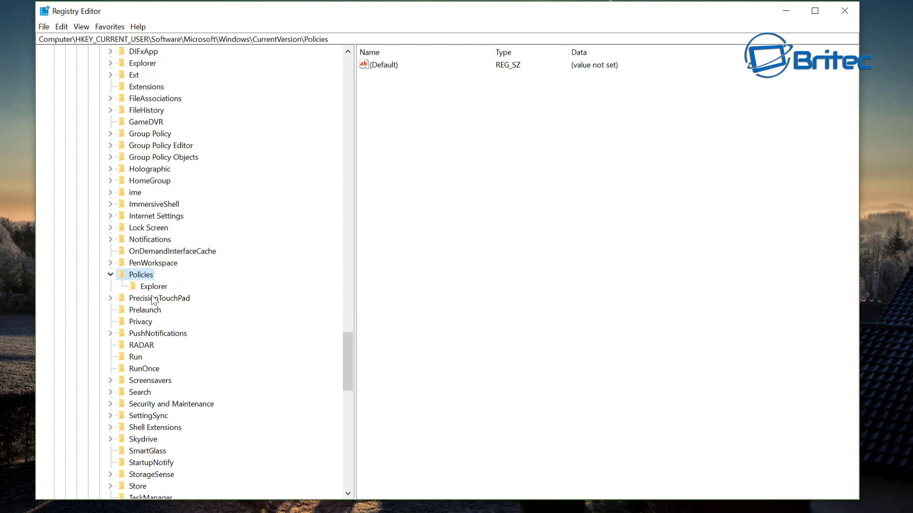
pyautogui.click(153, 287)
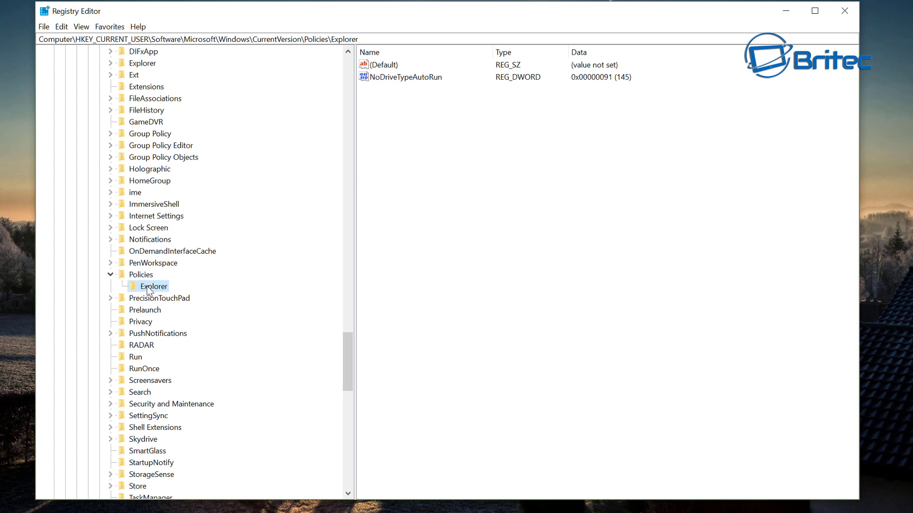
# Create a DWORD (32-bit) value named DisallowCPL in the Explorer key with data 1.
pyautogui.rightClick(391, 125)
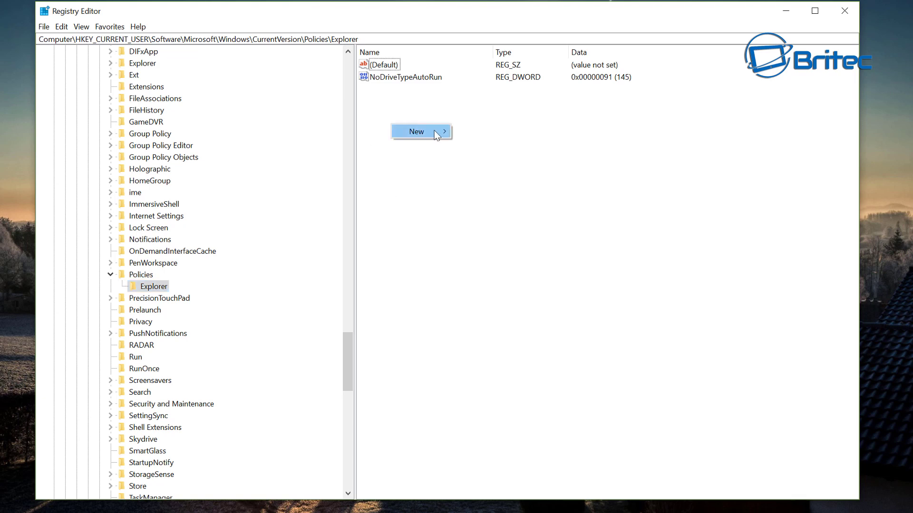
pyautogui.moveTo(438, 132)
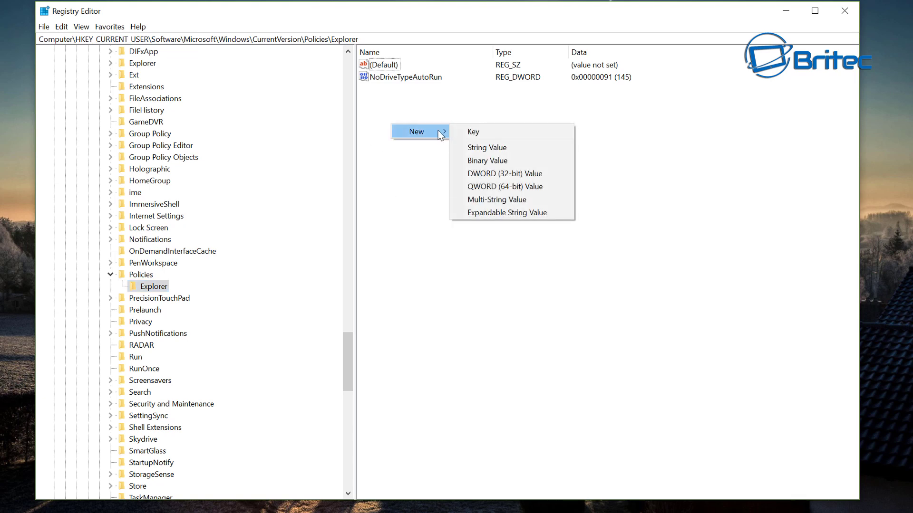
pyautogui.click(509, 174)
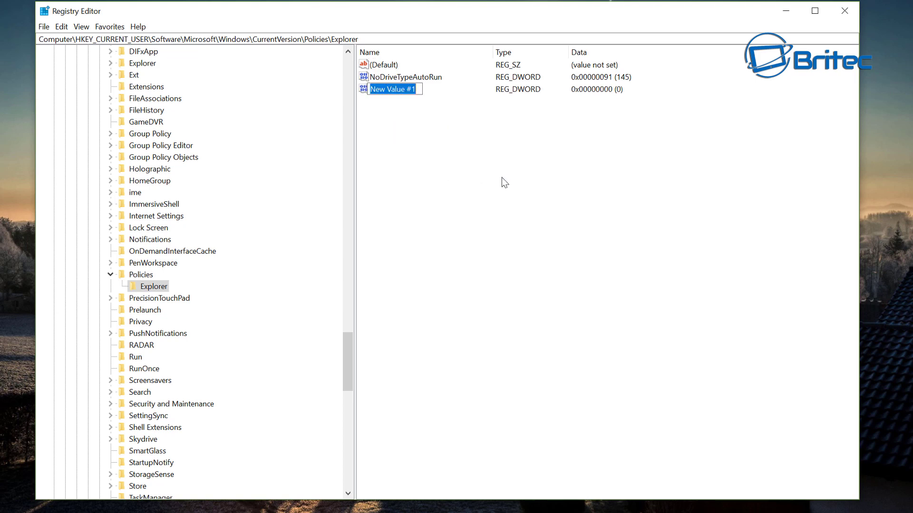
pyautogui.write('D')
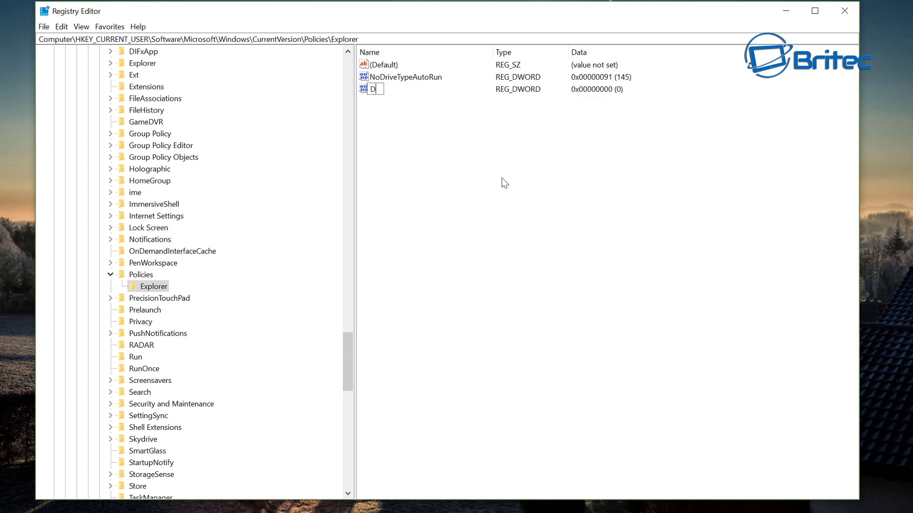
pyautogui.write('isallowCPL')
pyautogui.press('Return')
pyautogui.doubleClick(396, 91)
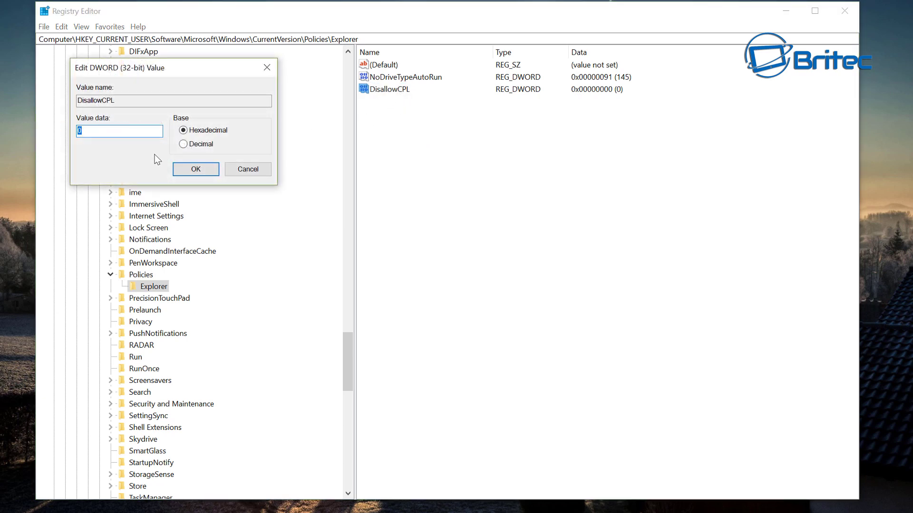
pyautogui.write('1')
pyautogui.click(197, 169)
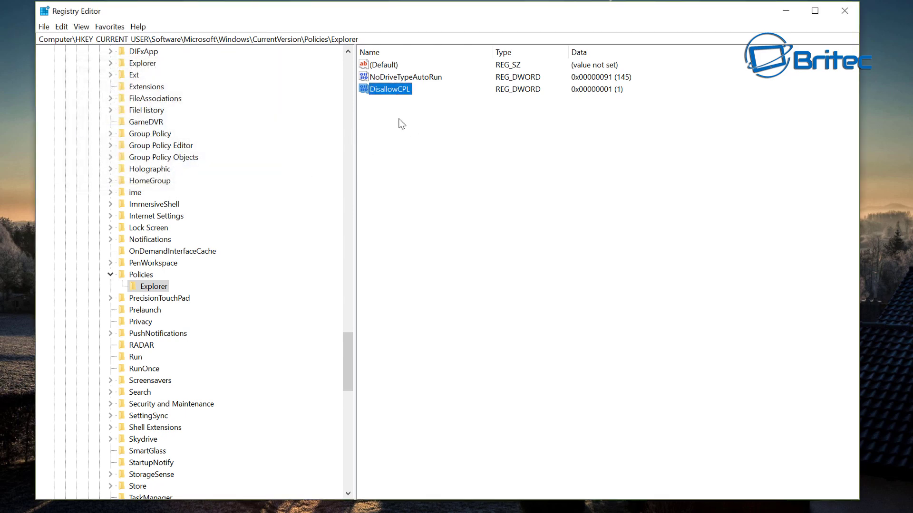
pyautogui.click(399, 164)
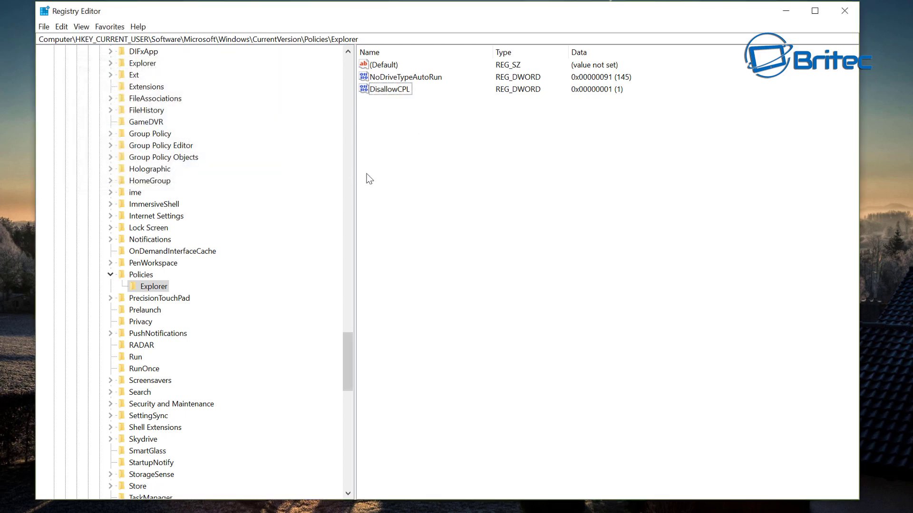
# Create a new subkey named DisallowCPL under Explorer and open it.
pyautogui.click(146, 288)
pyautogui.rightClick(150, 289)
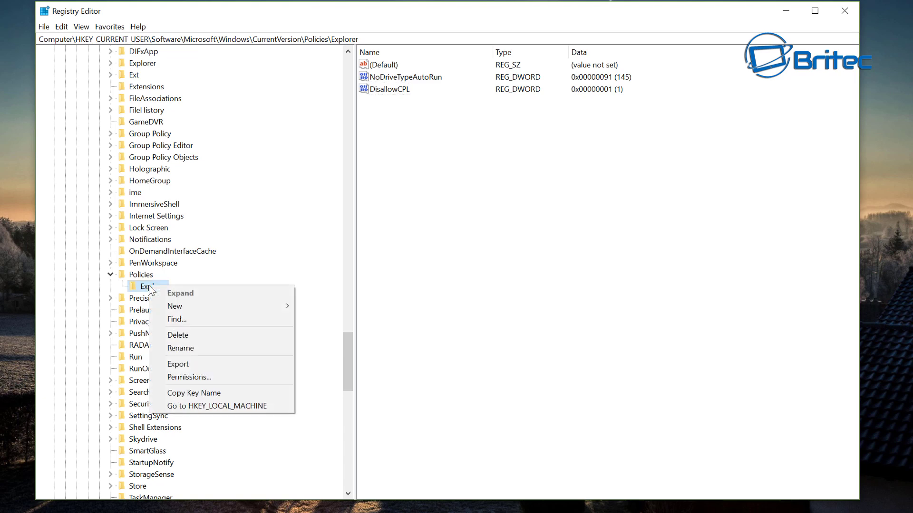
pyautogui.moveTo(177, 312)
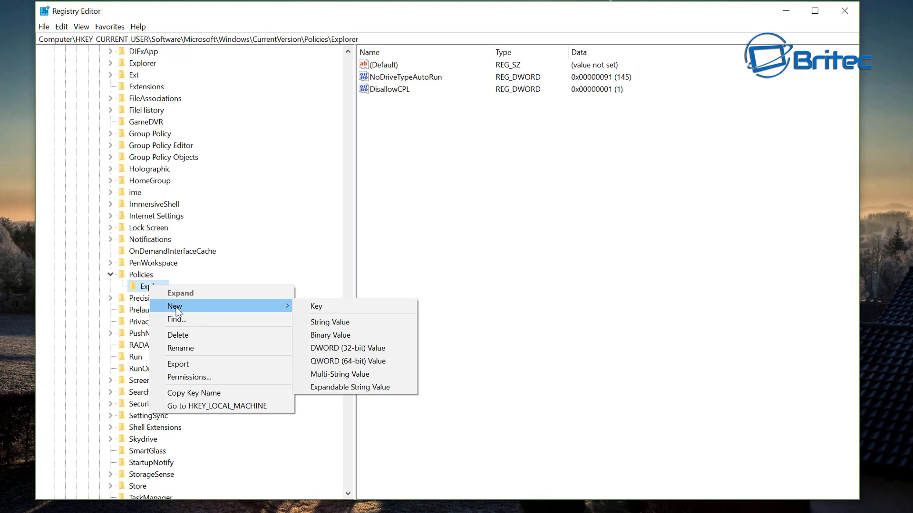
pyautogui.click(327, 308)
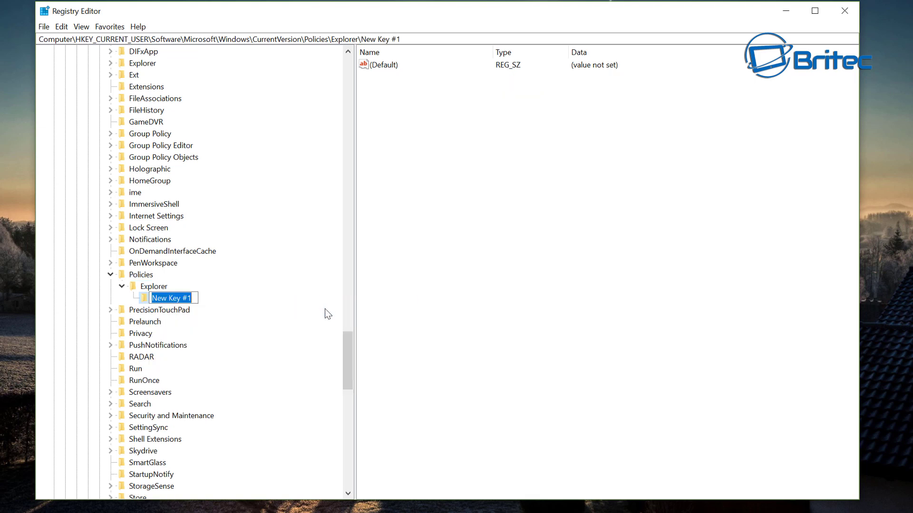
pyautogui.write('Di')
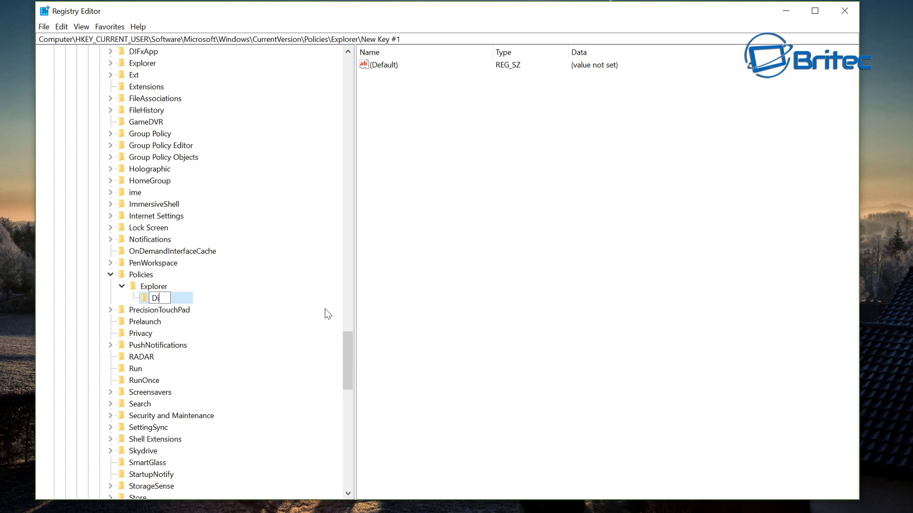
pyautogui.write('sallowCPL')
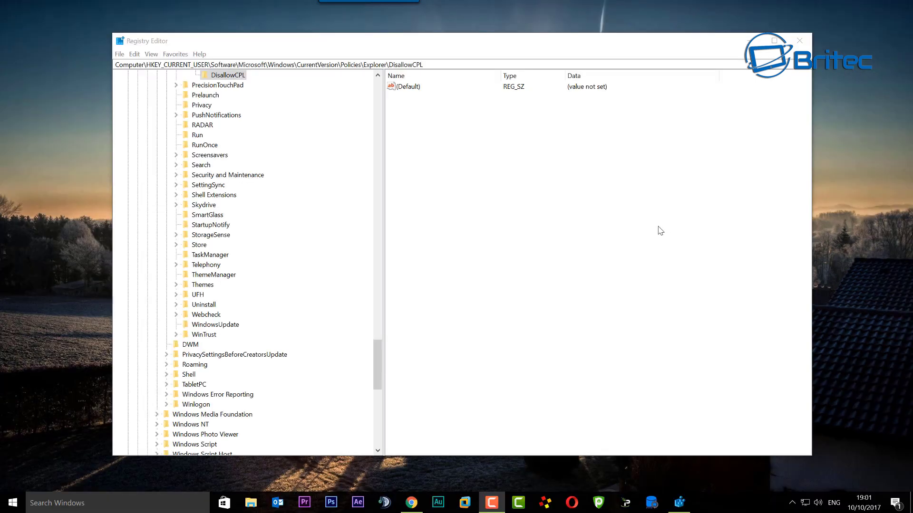
pyautogui.click(534, 225)
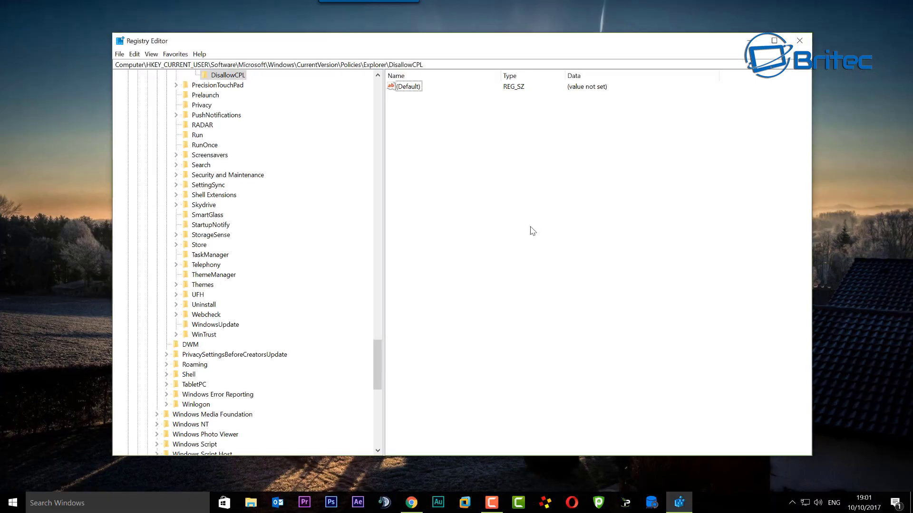
pyautogui.rightClick(416, 113)
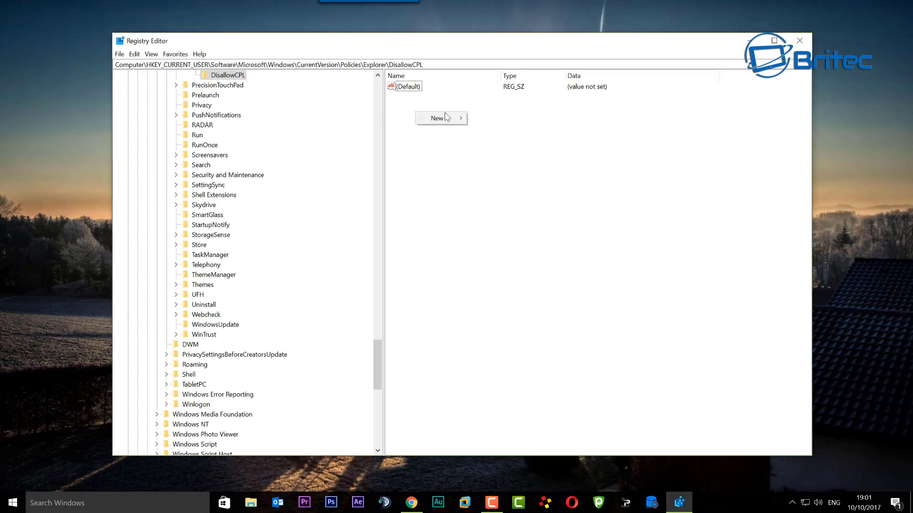
pyautogui.click(465, 224)
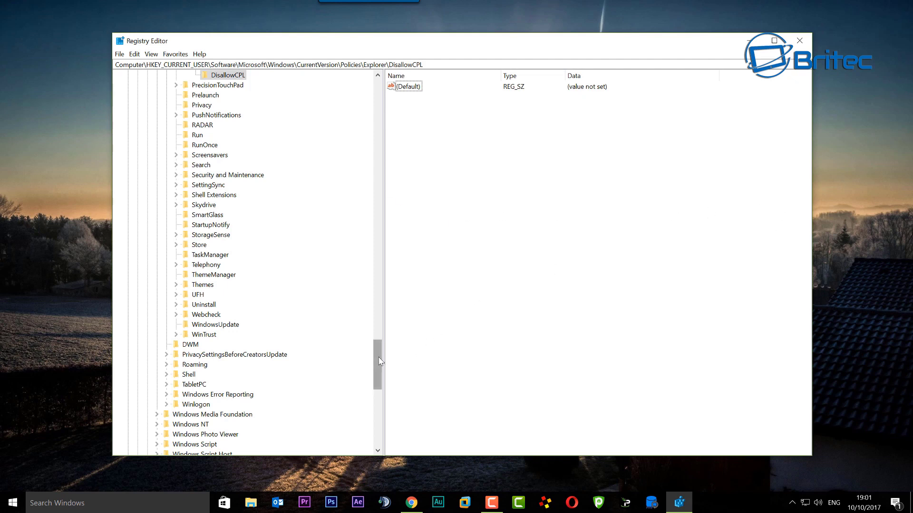
pyautogui.scroll(2, 380, 352)
pyautogui.scroll(1, 380, 352)
pyautogui.click(235, 158)
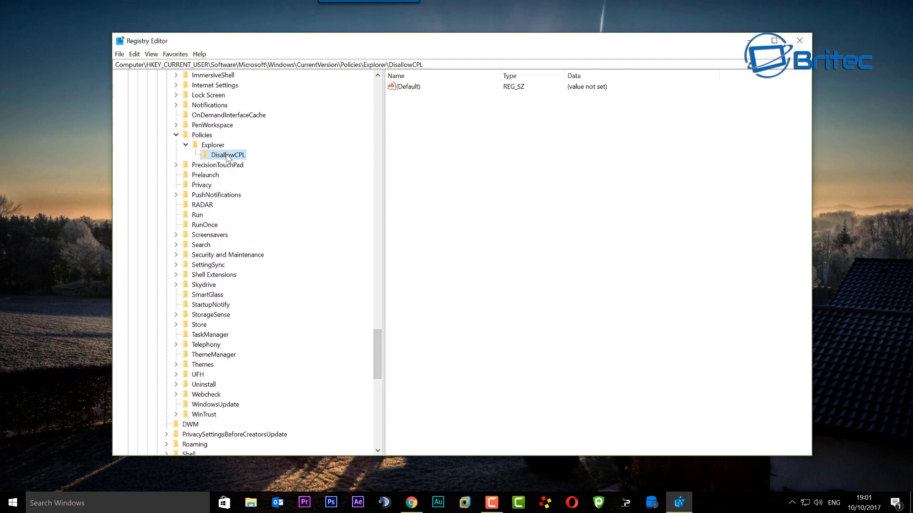
# Add a string value named 1 with data System to the DisallowCPL key.
pyautogui.rightClick(432, 128)
pyautogui.moveTo(450, 135)
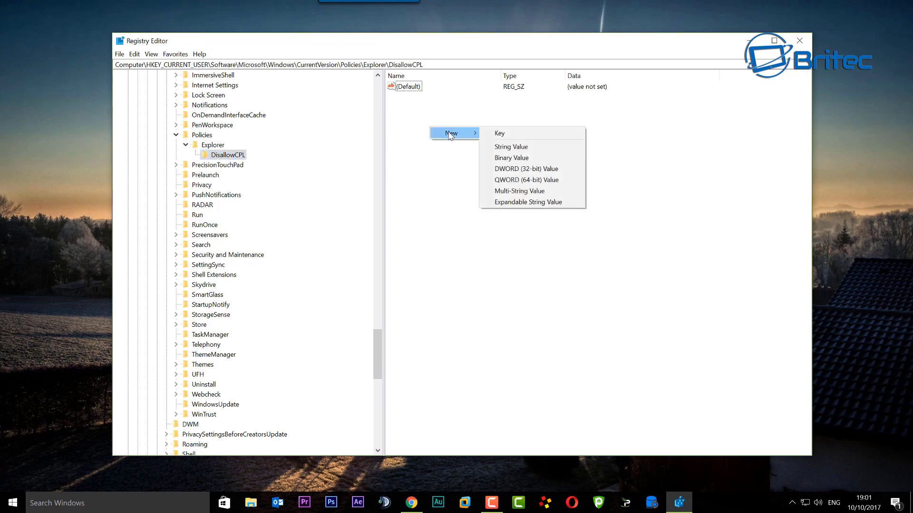
pyautogui.click(505, 150)
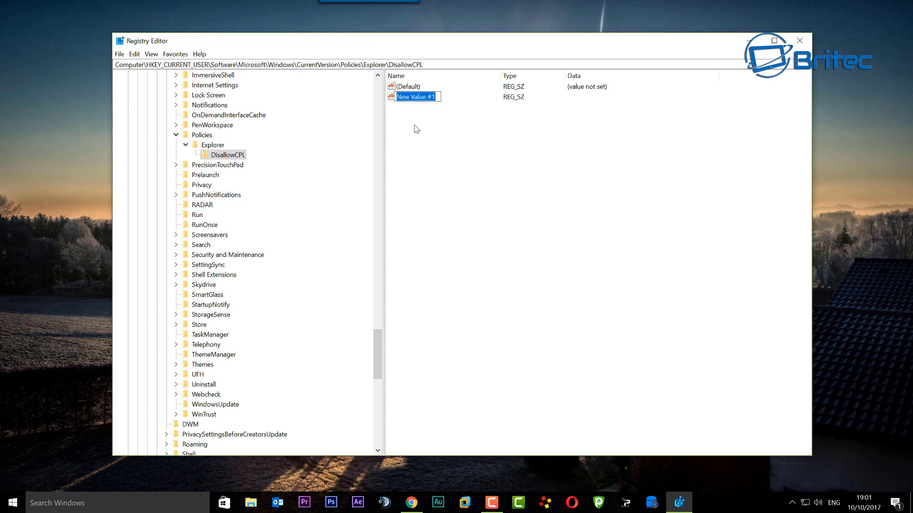
pyautogui.write('1')
pyautogui.press('Return')
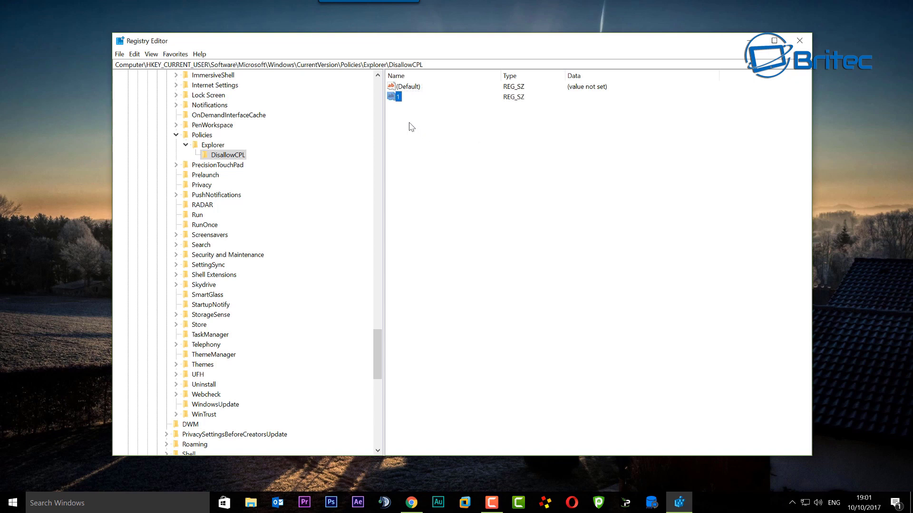
pyautogui.doubleClick(398, 98)
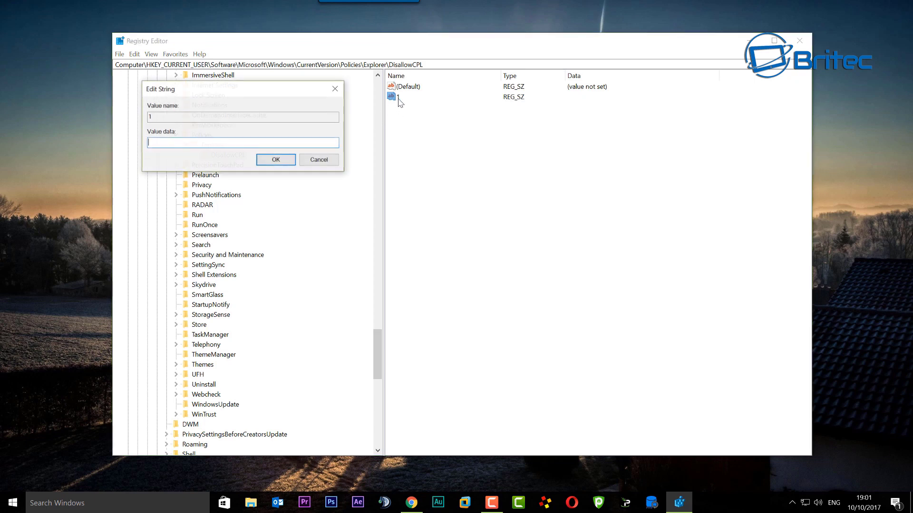
pyautogui.moveTo(236, 87); pyautogui.dragTo(489, 135)
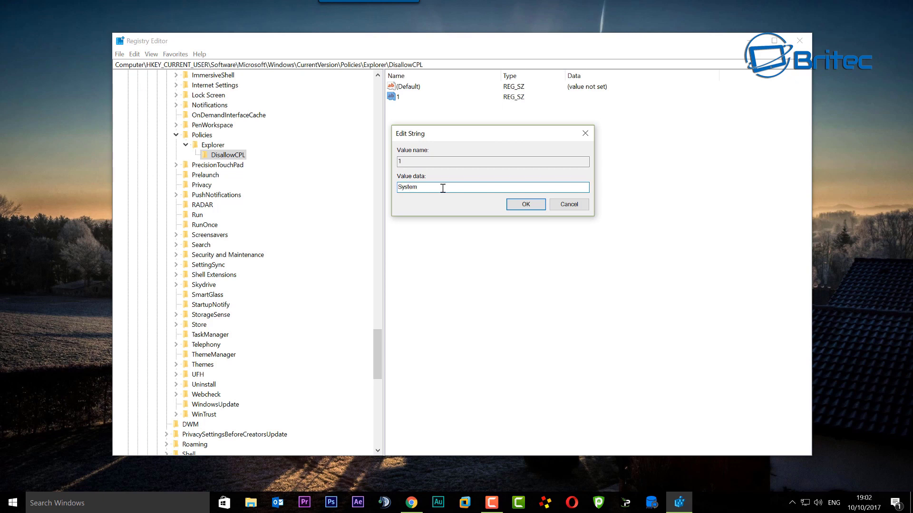
pyautogui.write('System')
pyautogui.click(525, 205)
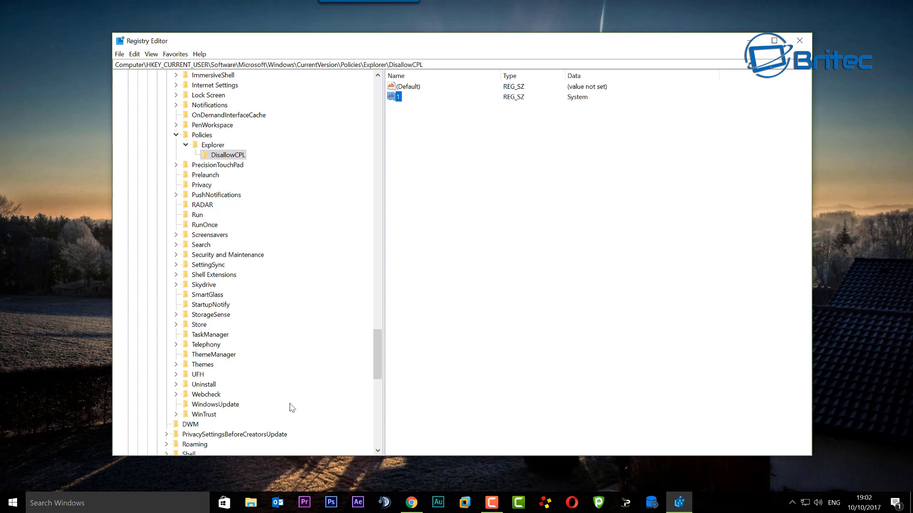
pyautogui.click(119, 507)
# Open Control Panel via a 'control' search, confirm System is missing, then minimize it.
pyautogui.write('control')
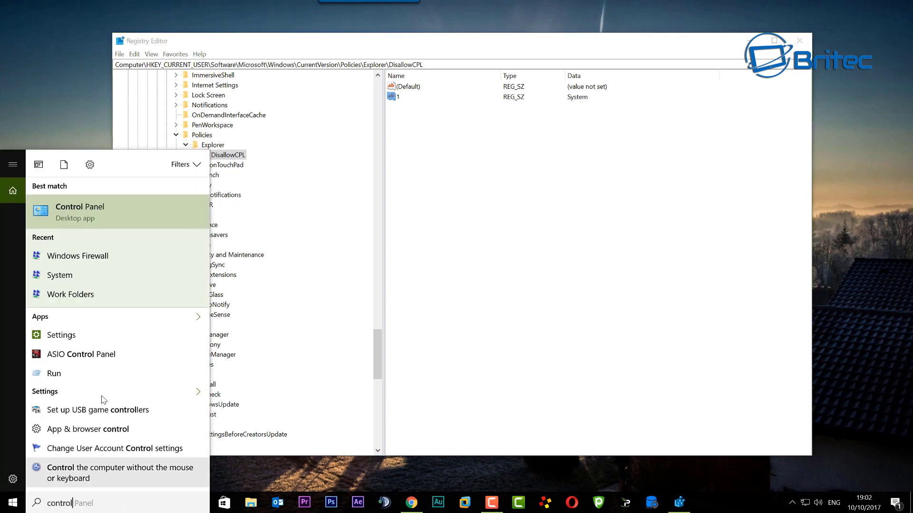
pyautogui.click(164, 221)
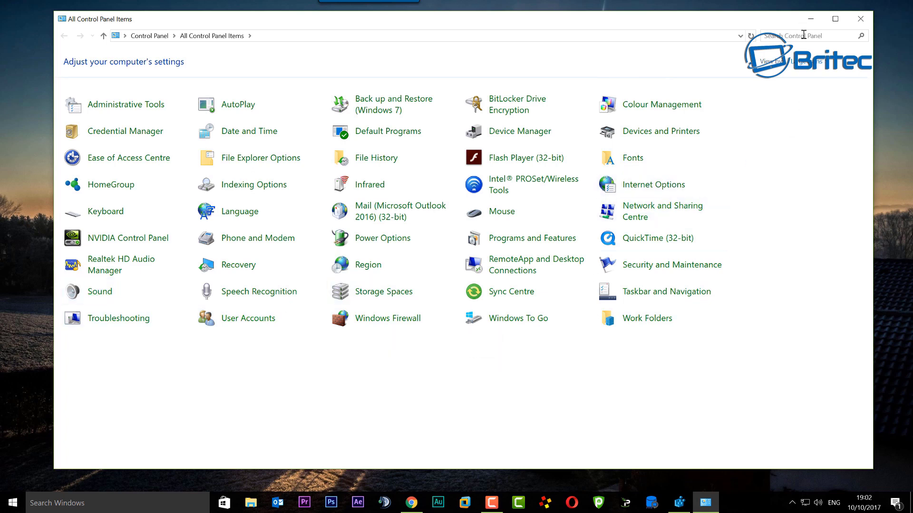
pyautogui.click(811, 18)
# Add a string value named 2 with data Sound to the DisallowCPL key.
pyautogui.rightClick(392, 120)
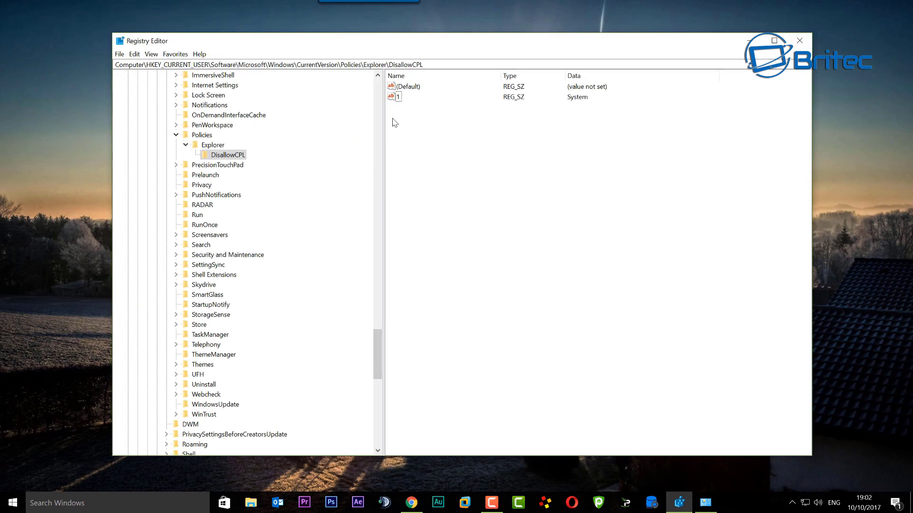
pyautogui.moveTo(422, 126)
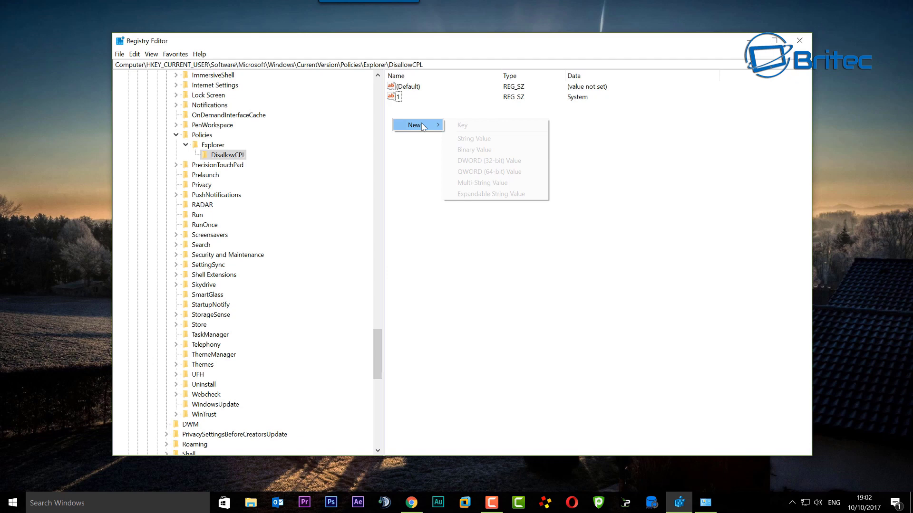
pyautogui.click(474, 138)
pyautogui.write('2')
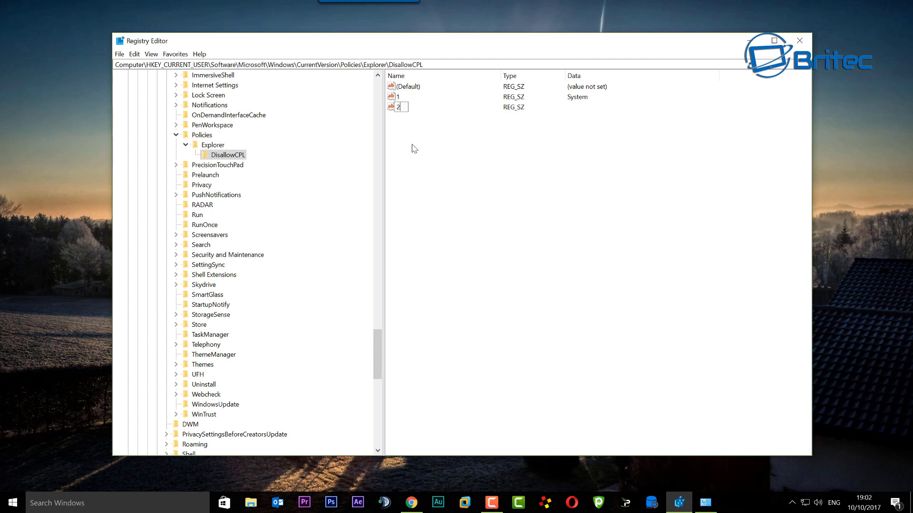
pyautogui.press('Return')
pyautogui.doubleClick(398, 107)
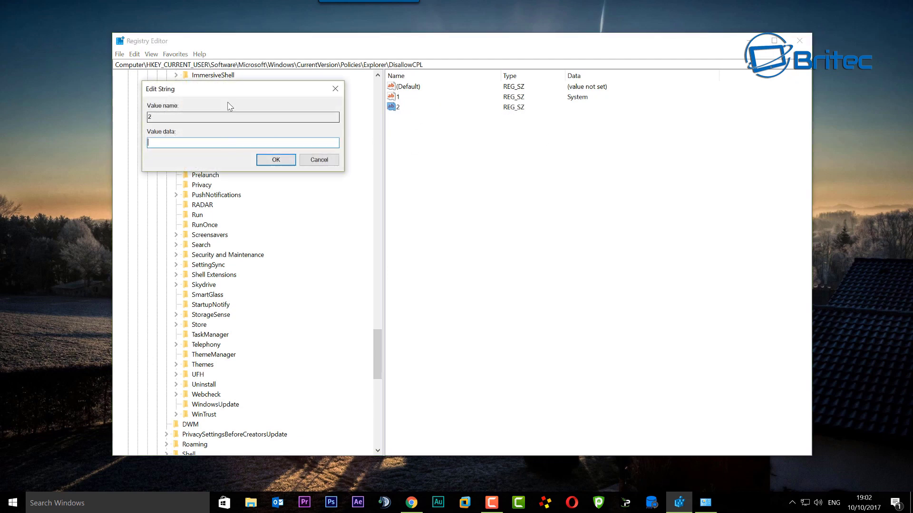
pyautogui.moveTo(224, 86); pyautogui.dragTo(480, 137)
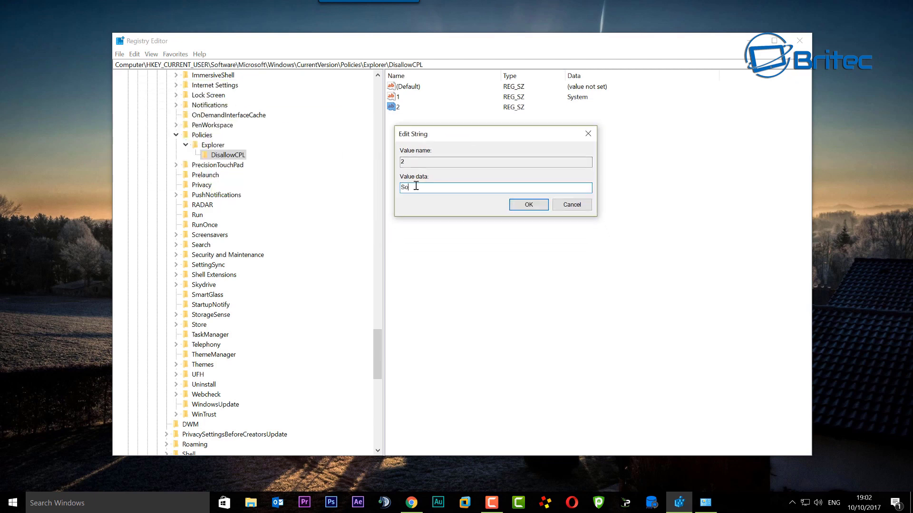
pyautogui.click(513, 208)
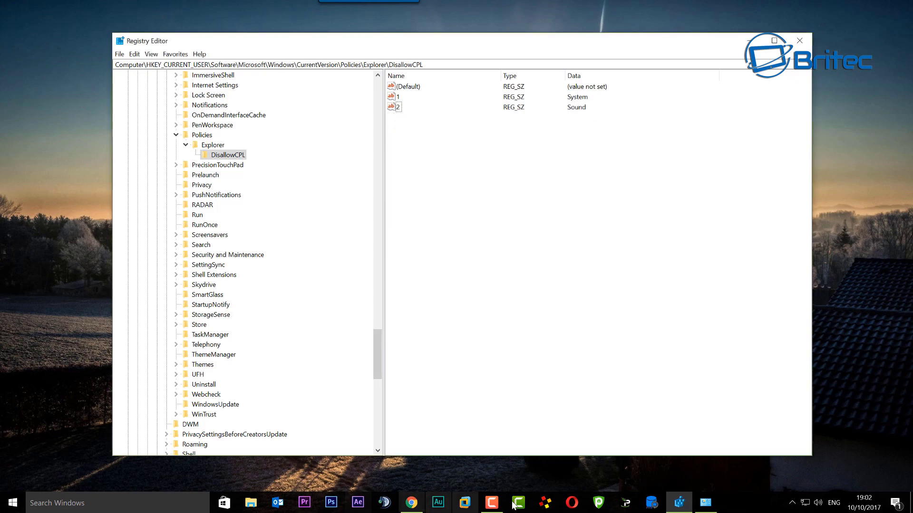
pyautogui.click(706, 503)
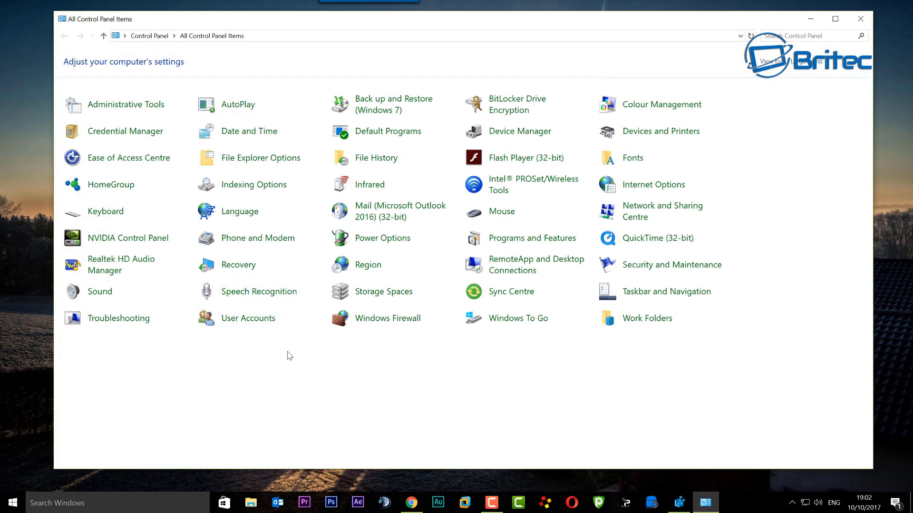
# Refresh, close and reopen Control Panel to confirm Sound is no longer listed.
pyautogui.click(751, 36)
pyautogui.click(861, 19)
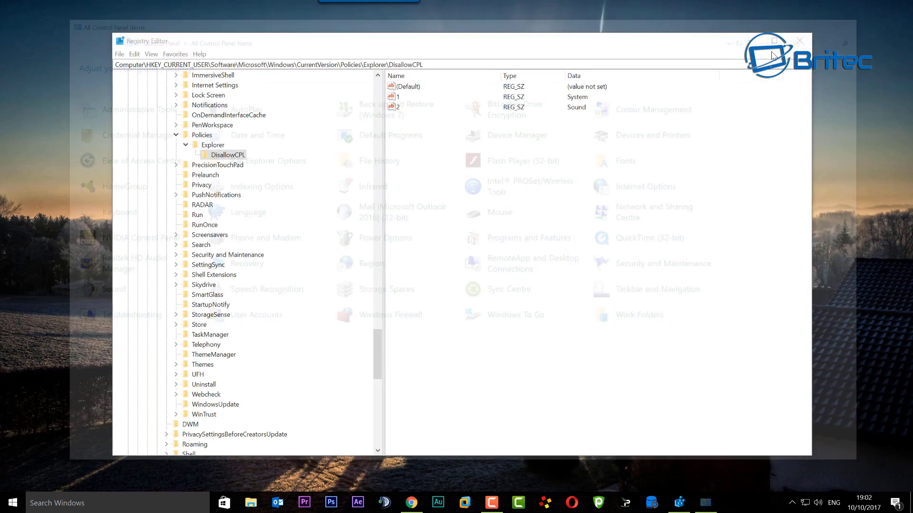
pyautogui.click(110, 502)
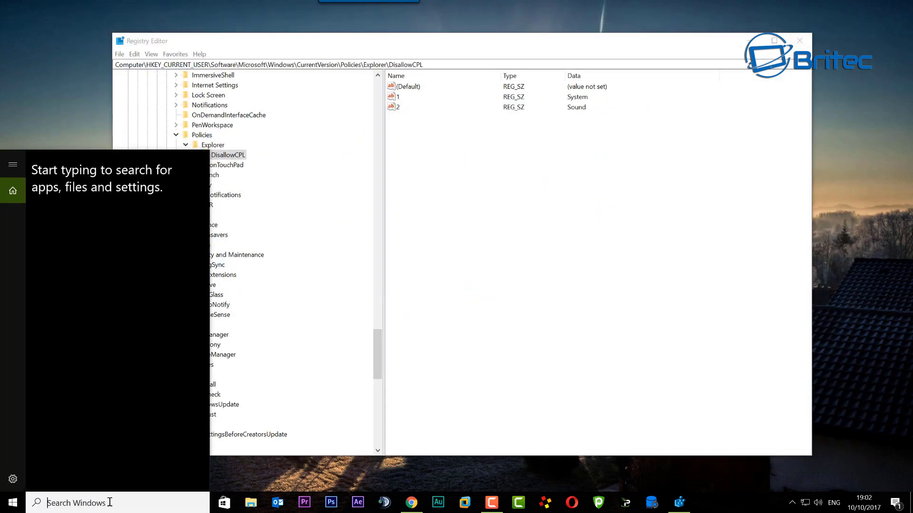
pyautogui.write('control')
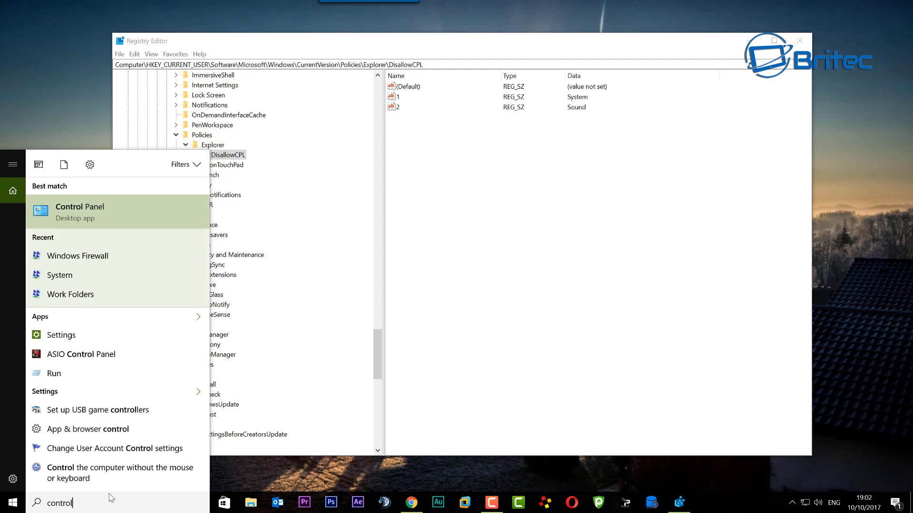
pyautogui.click(134, 197)
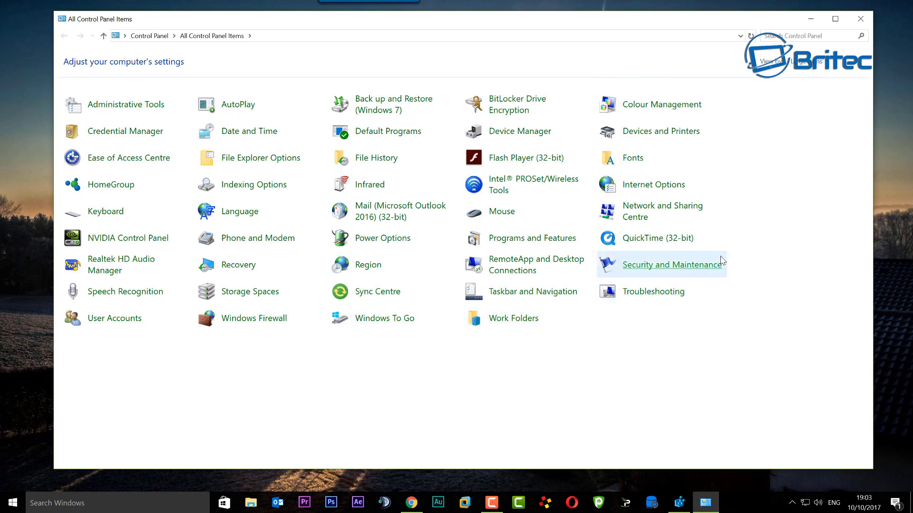
pyautogui.click(810, 19)
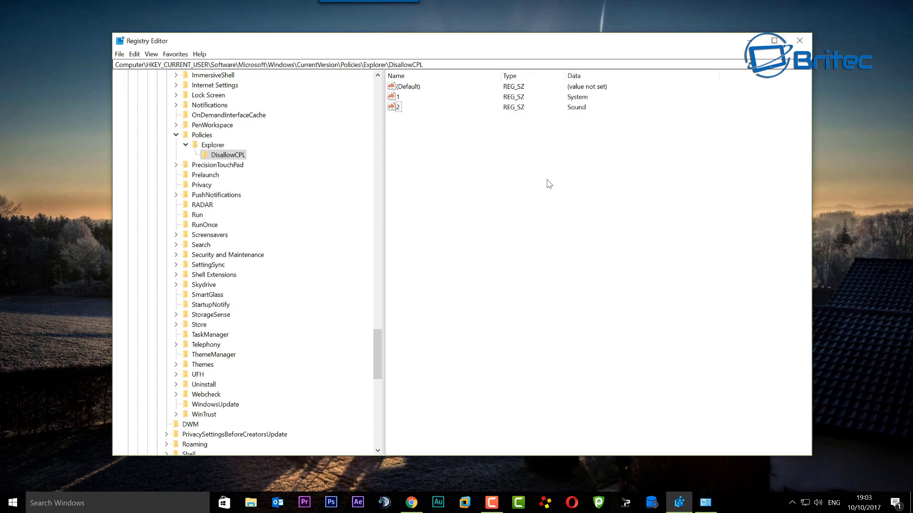
# Add a string value named 3 with data Windows Firewall to the DisallowCPL key.
pyautogui.rightClick(400, 133)
pyautogui.moveTo(420, 136)
pyautogui.click(480, 149)
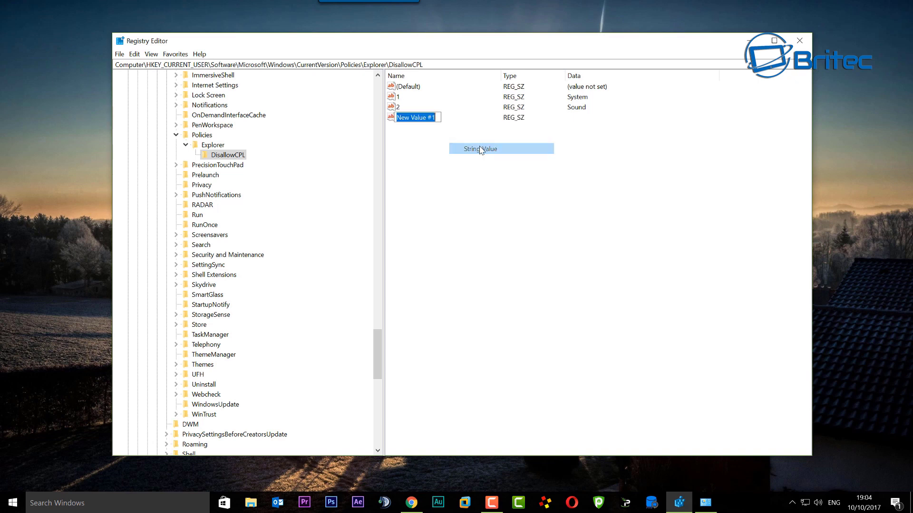
pyautogui.write('3')
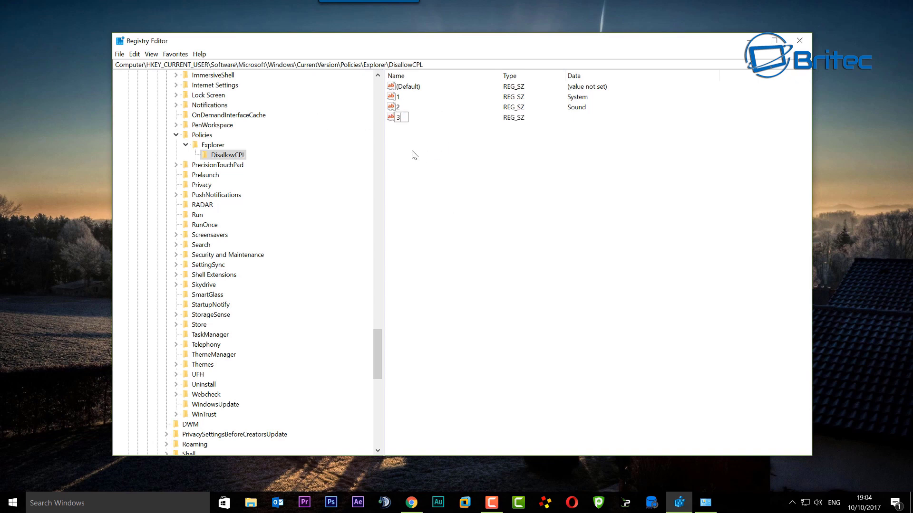
pyautogui.press('Return')
pyautogui.doubleClick(395, 118)
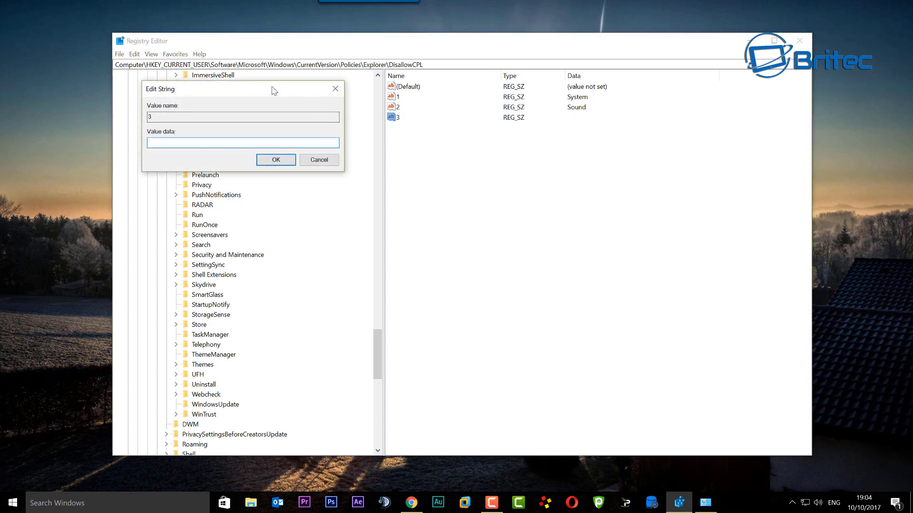
pyautogui.moveTo(275, 89); pyautogui.dragTo(528, 140)
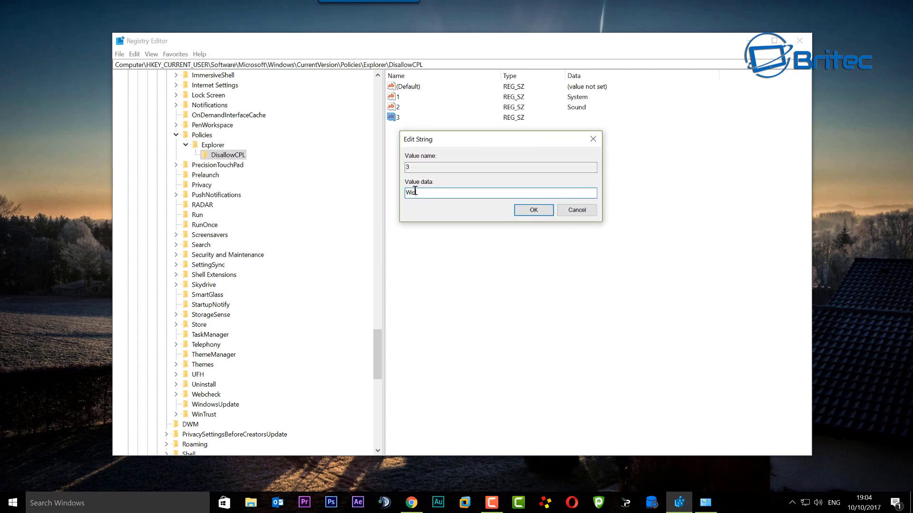
pyautogui.write('Windows Firewall')
pyautogui.click(532, 210)
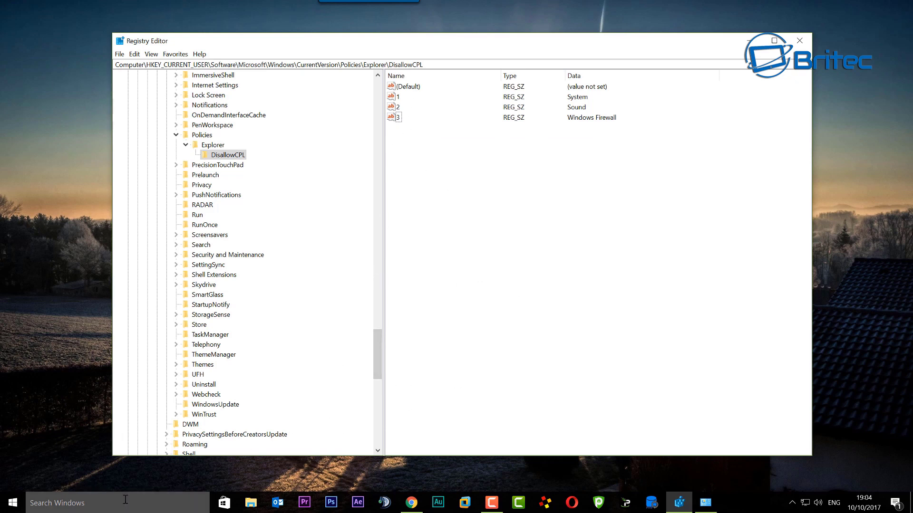
# Reopen Control Panel via a 'control' search, confirm Windows Firewall is gone, then close it.
pyautogui.click(706, 503)
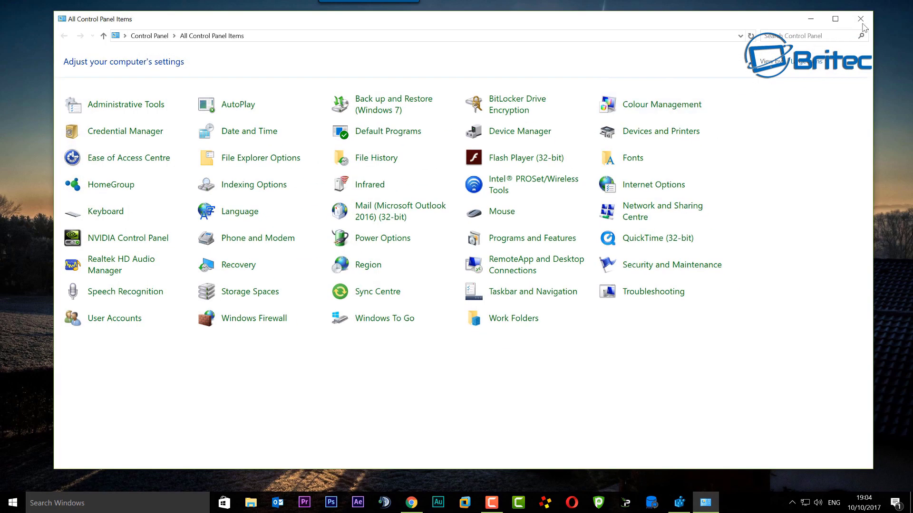
pyautogui.click(862, 22)
pyautogui.click(108, 505)
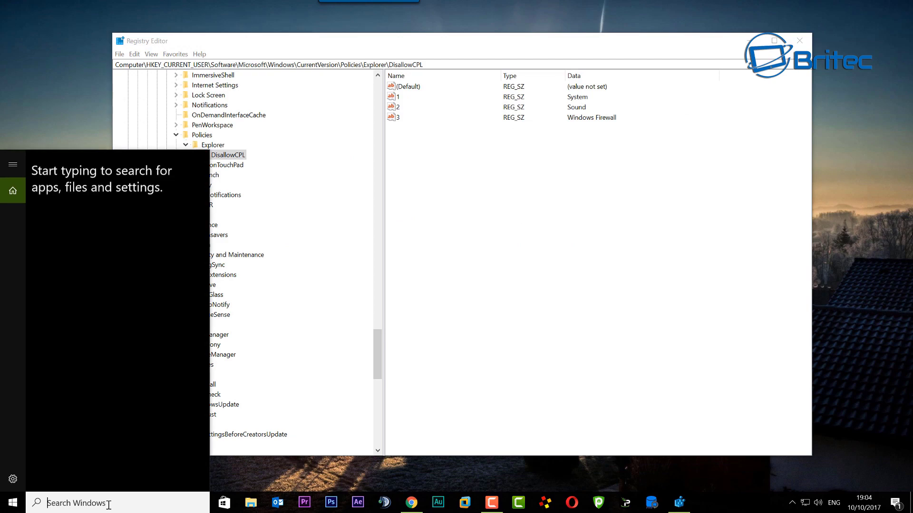
pyautogui.write('control')
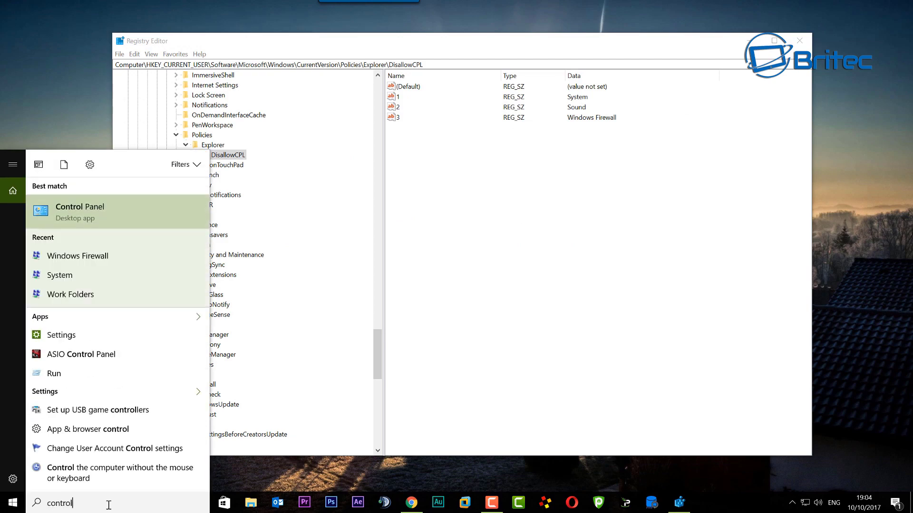
pyautogui.click(85, 210)
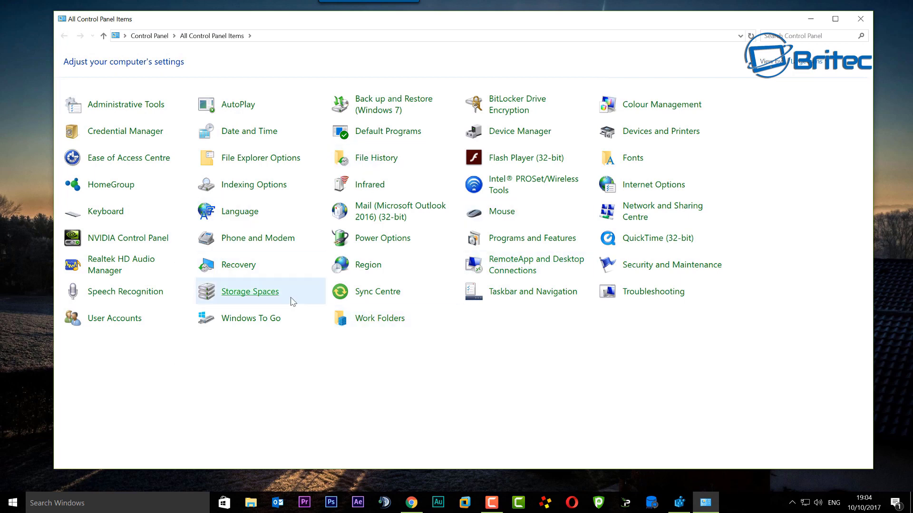
pyautogui.click(863, 25)
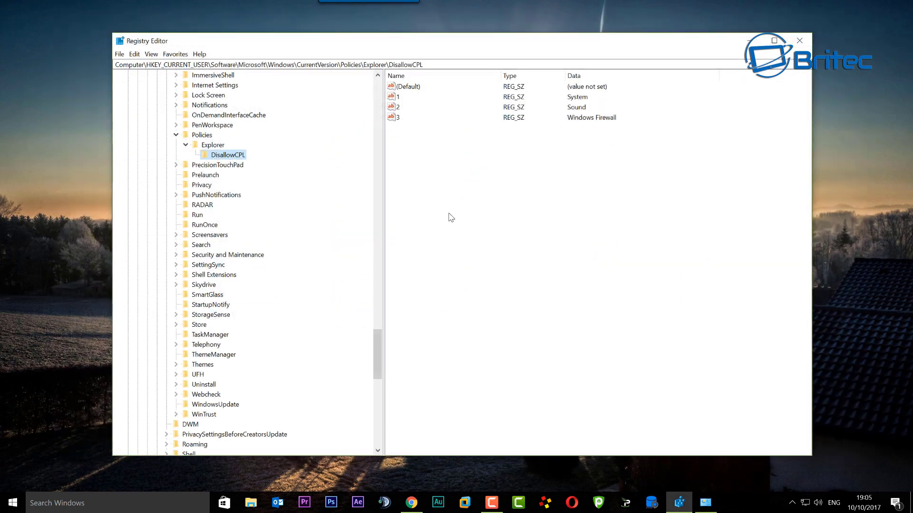
# Delete the DisallowCPL registry key and all its subkeys.
pyautogui.rightClick(237, 159)
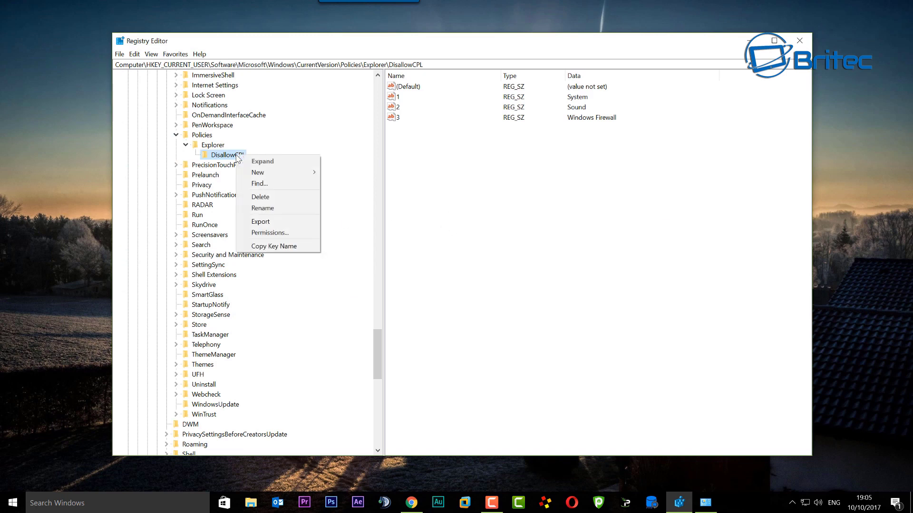
pyautogui.click(224, 159)
pyautogui.rightClick(239, 160)
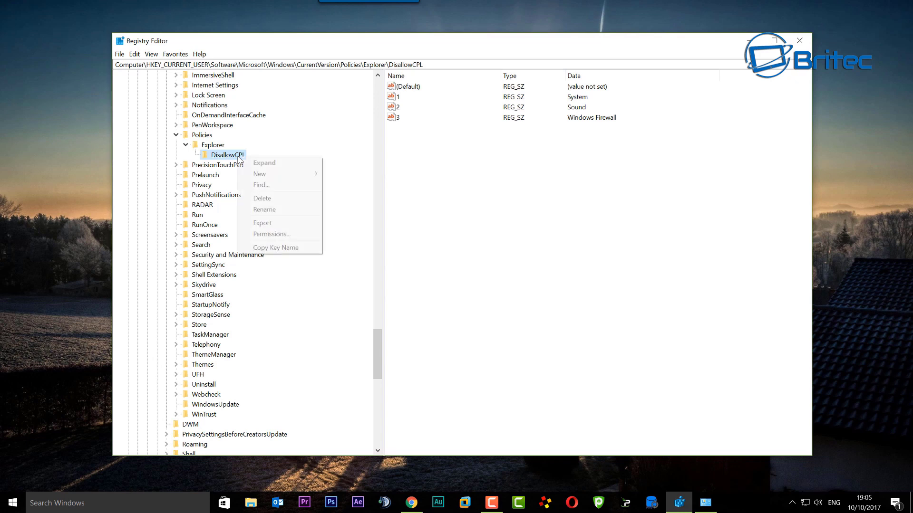
pyautogui.click(266, 197)
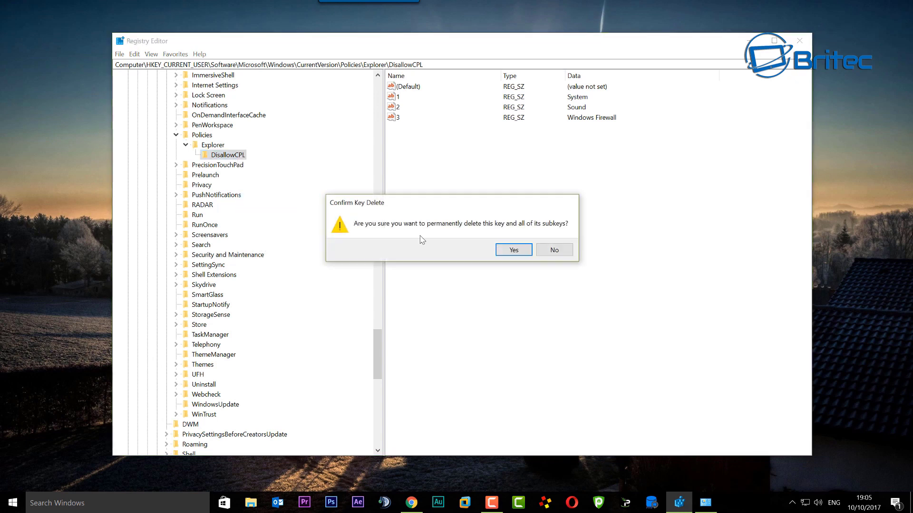
pyautogui.click(513, 250)
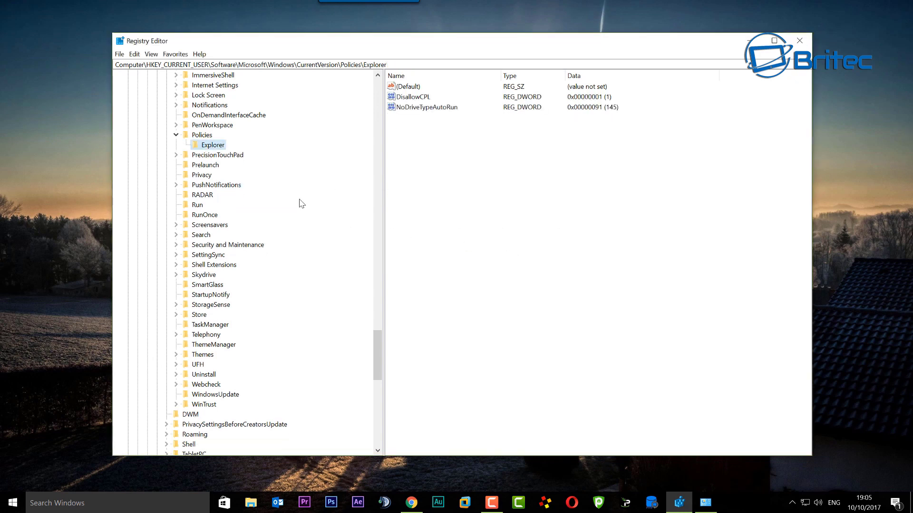
# Delete the DisallowCPL DWORD value under Explorer, leaving only NoDriveTypeAutoRun.
pyautogui.click(411, 97)
pyautogui.rightClick(411, 97)
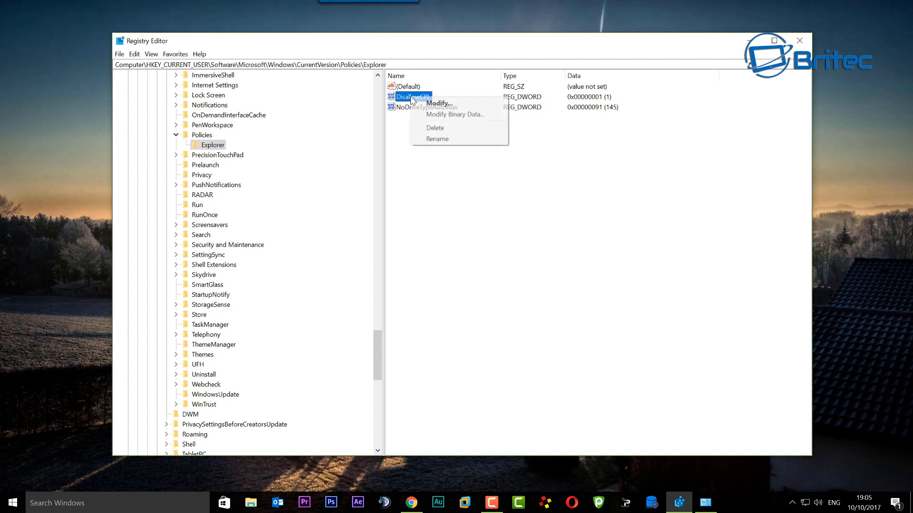
pyautogui.click(436, 129)
pyautogui.click(534, 253)
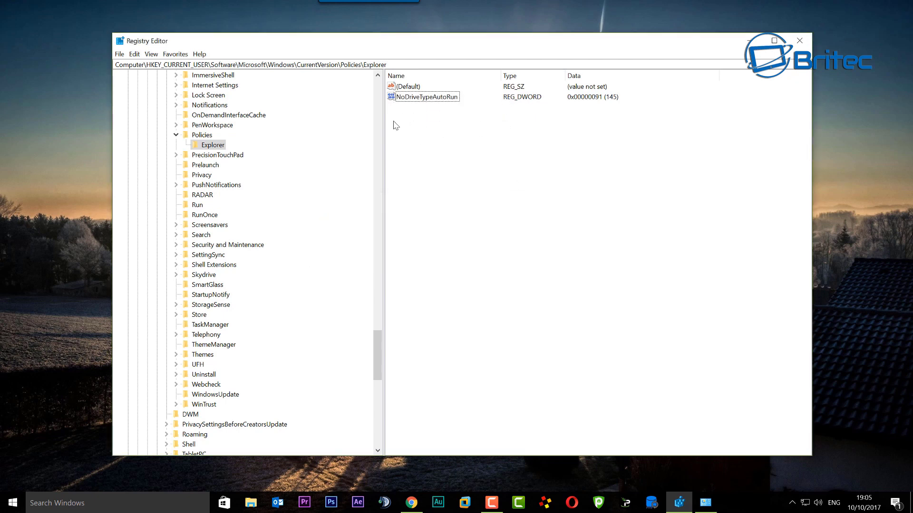